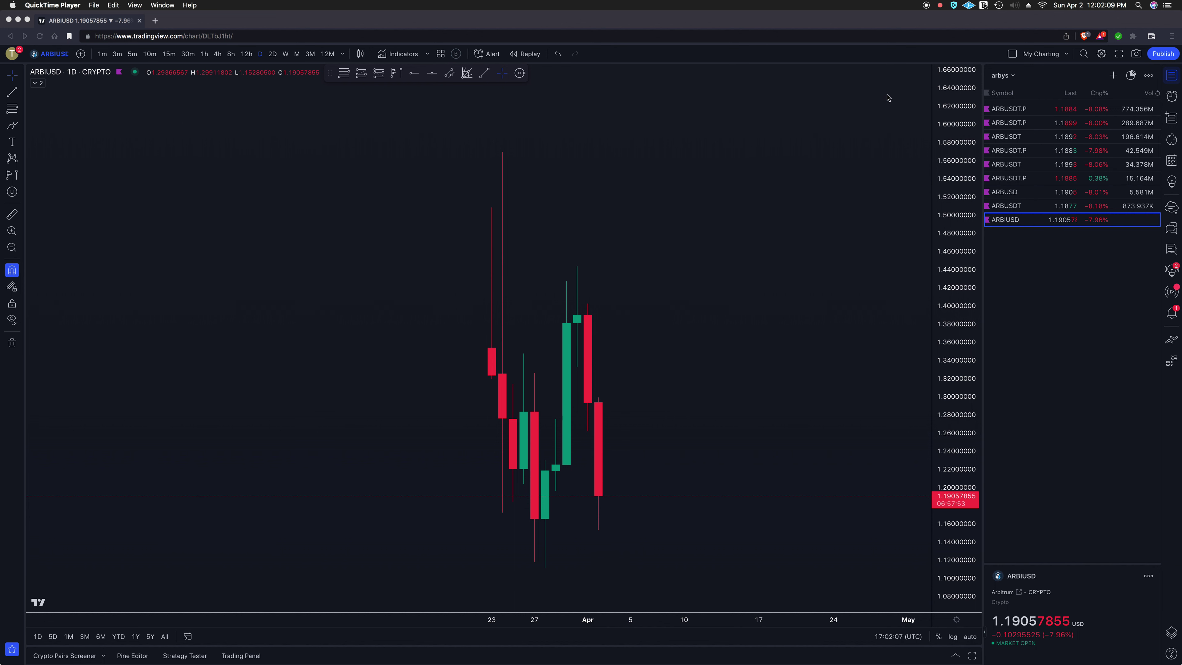
pyautogui.click(969, 114)
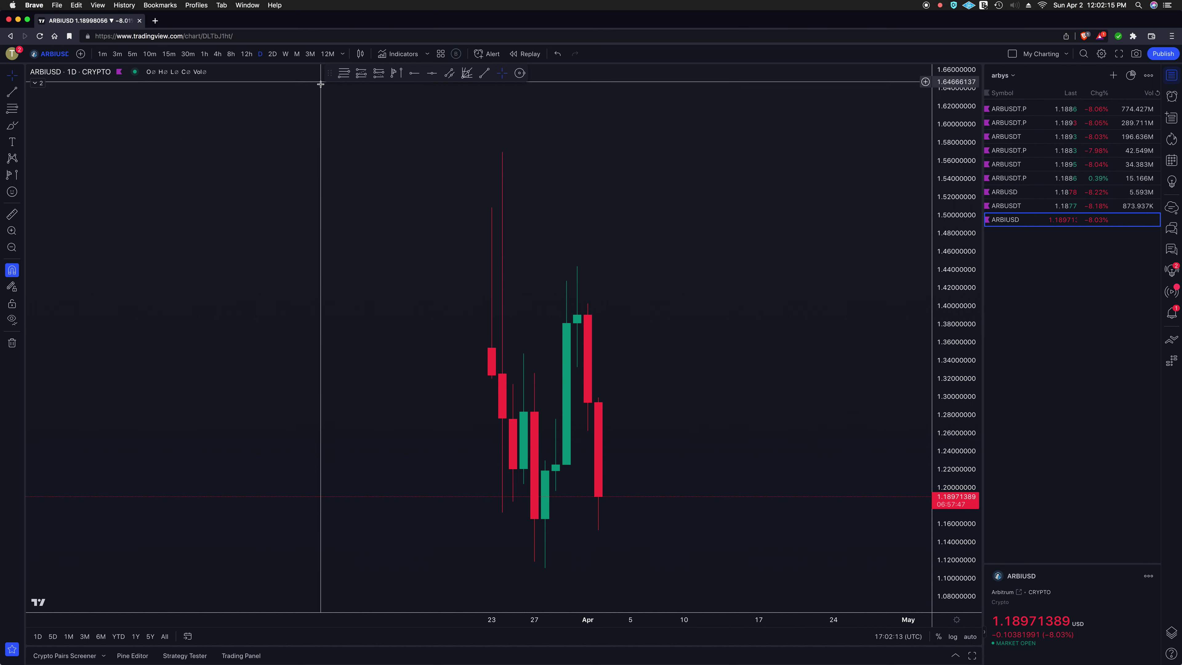
pyautogui.moveTo(329, 75); pyautogui.dragTo(315, 78)
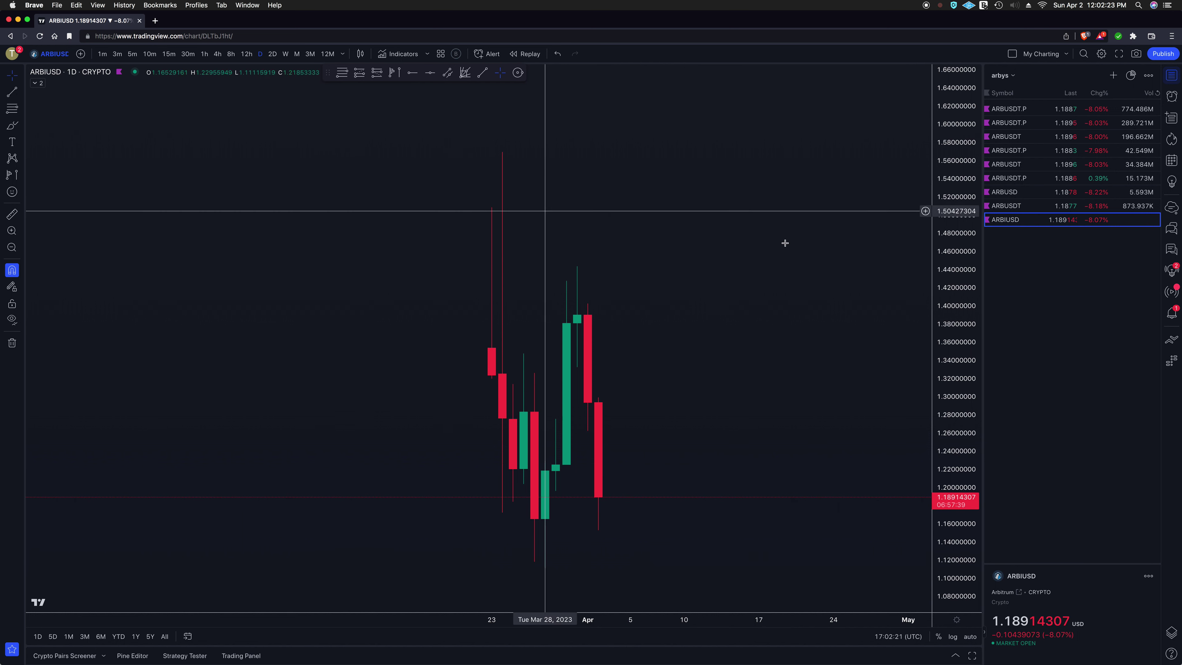
# Draw a Fibonacci retracement on the daily Binance ARBUSDT.P chart from the March 28 low at 1.1080 to the swing high at 1.4446.
pyautogui.hscroll(1, 784, 243)
pyautogui.moveTo(937, 238); pyautogui.dragTo(927, 442)
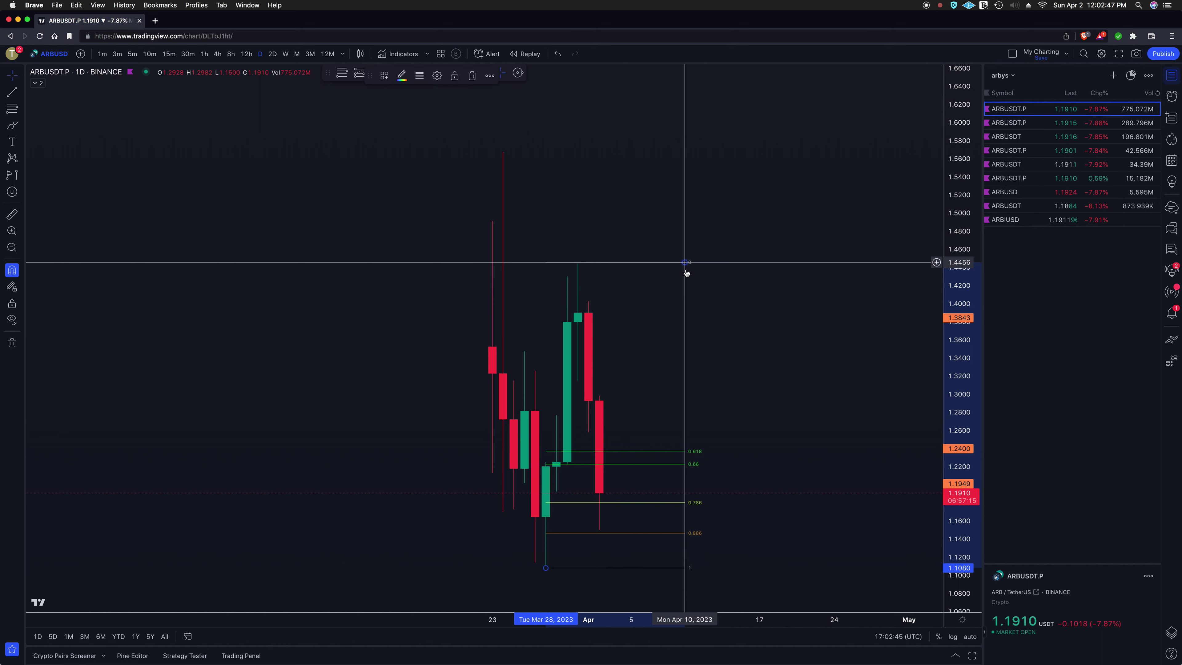
pyautogui.click(687, 267)
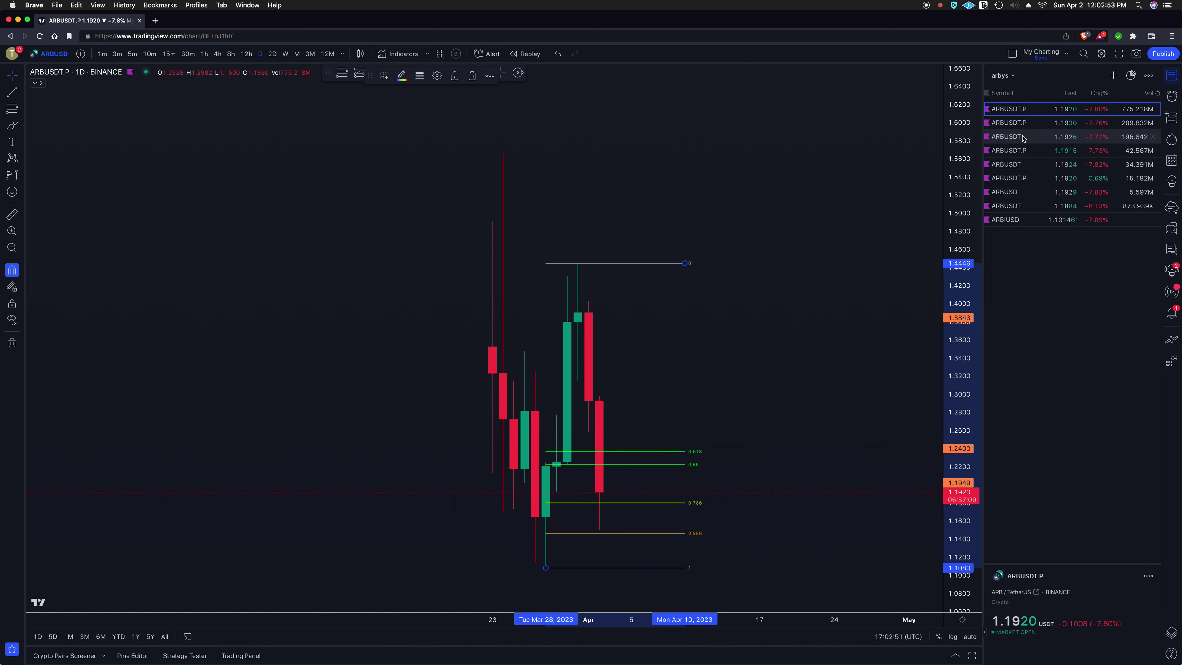
# Draw a Fibonacci retracement on the daily OKX ARBUSDT.P chart from the March 23 low at 1.0400 up to the 1.5634 high.
pyautogui.click(1031, 124)
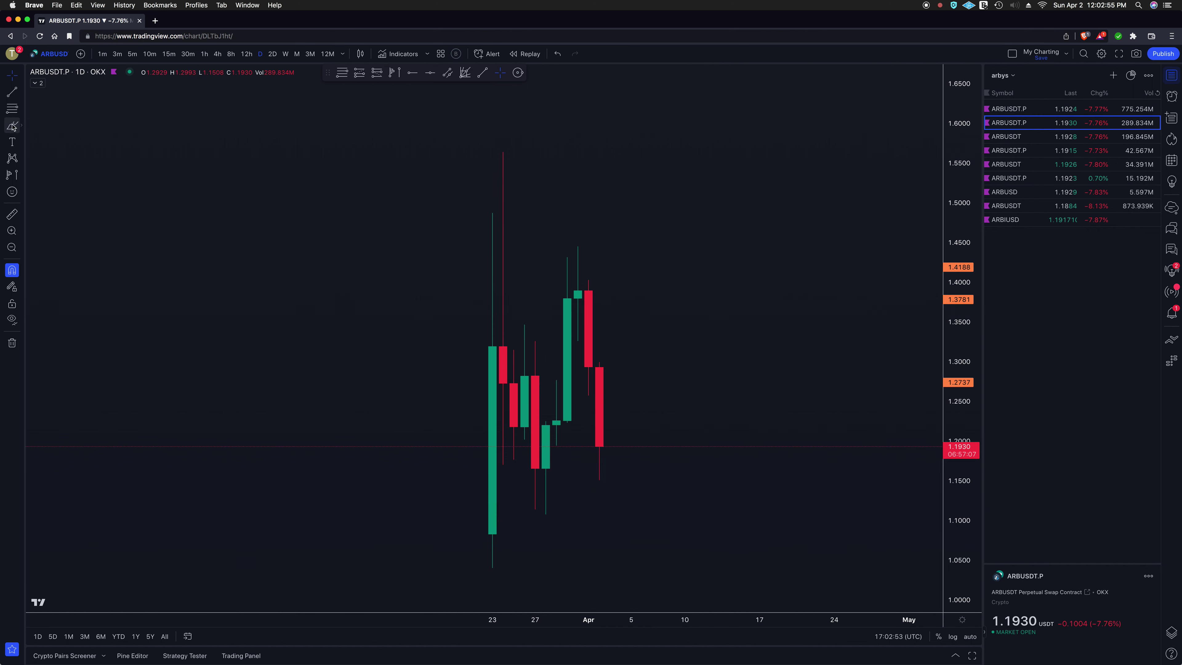
pyautogui.hotkey('alt', 'f')
pyautogui.click(492, 568)
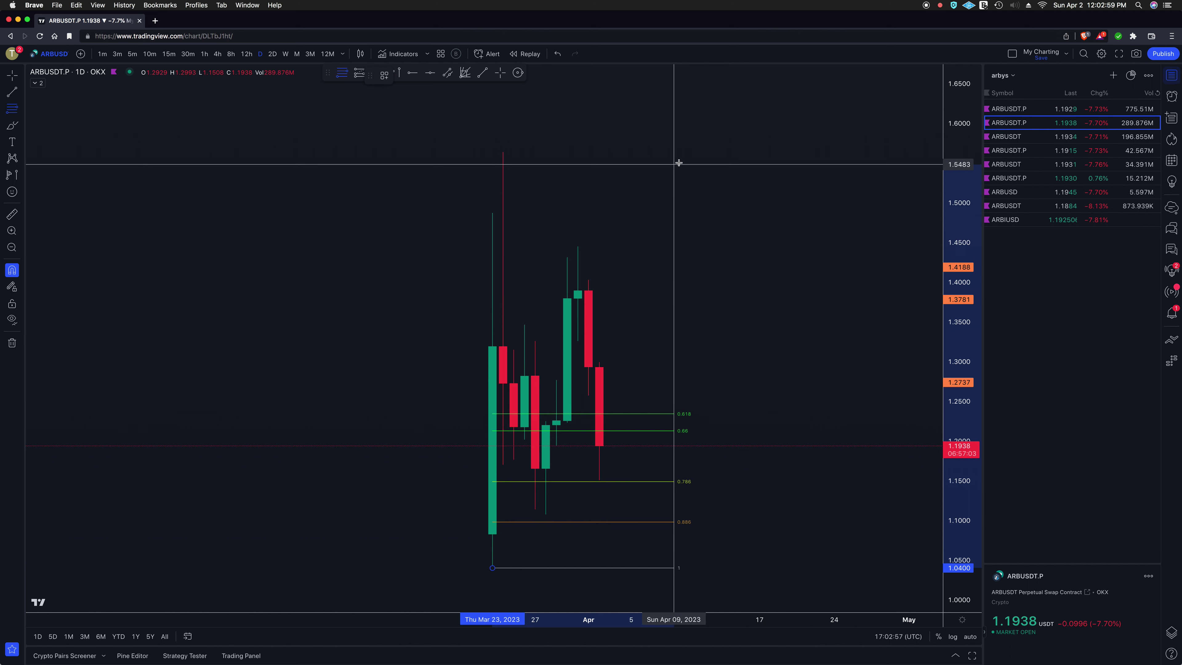
pyautogui.click(682, 152)
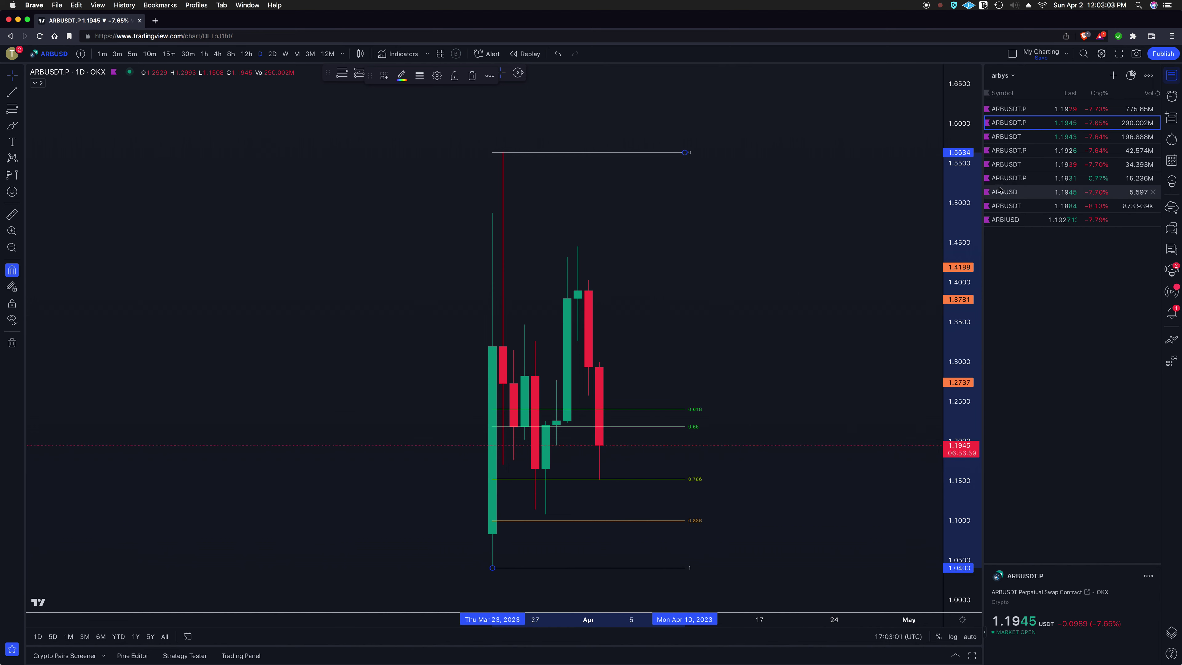
# Draw a Fibonacci retracement on the daily Binance ARBUSDT chart from the March 28 low at 1.1100 to the swing high at about 1.4473.
pyautogui.click(1020, 136)
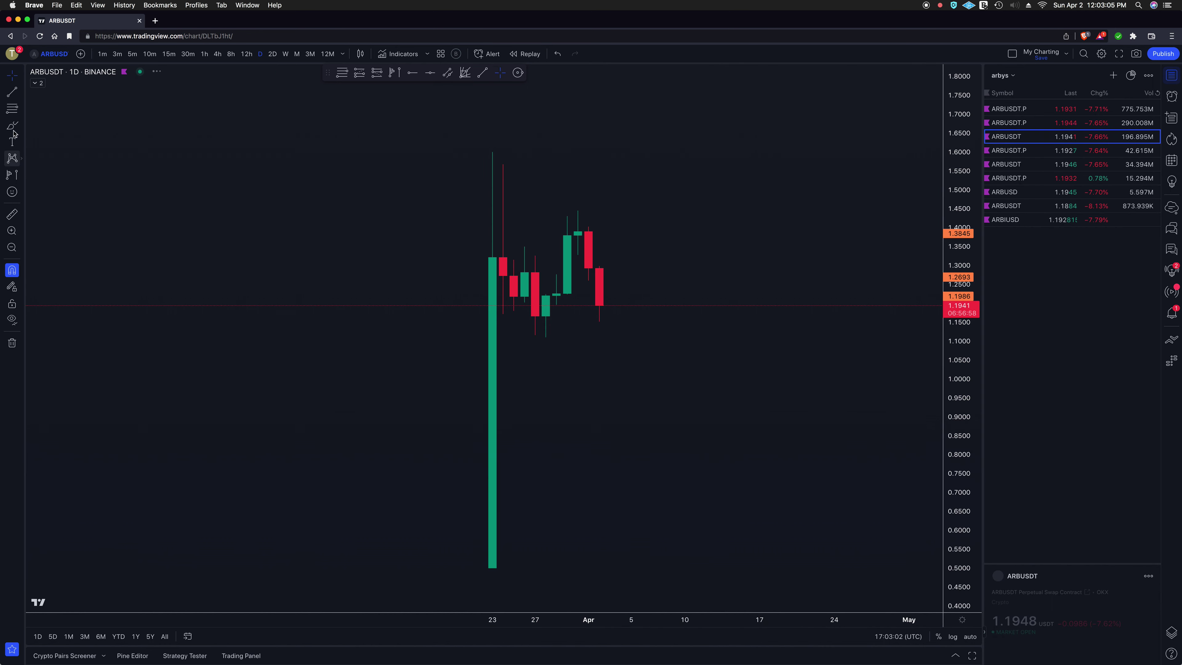
pyautogui.click(17, 111)
pyautogui.click(546, 337)
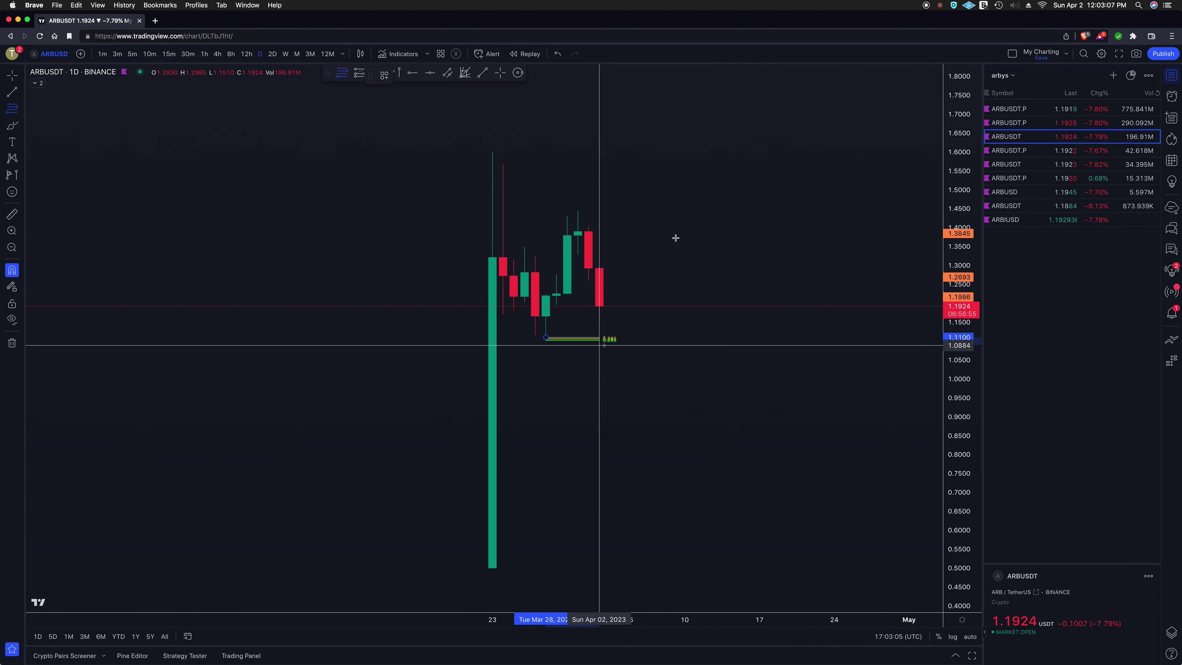
pyautogui.click(663, 210)
# Draw a Fibonacci retracement on Bitget ARBUSDT.P from the 1.1082 low to about 1.4425, and measure the gap between the latest wick and the orange level.
pyautogui.press('Down')
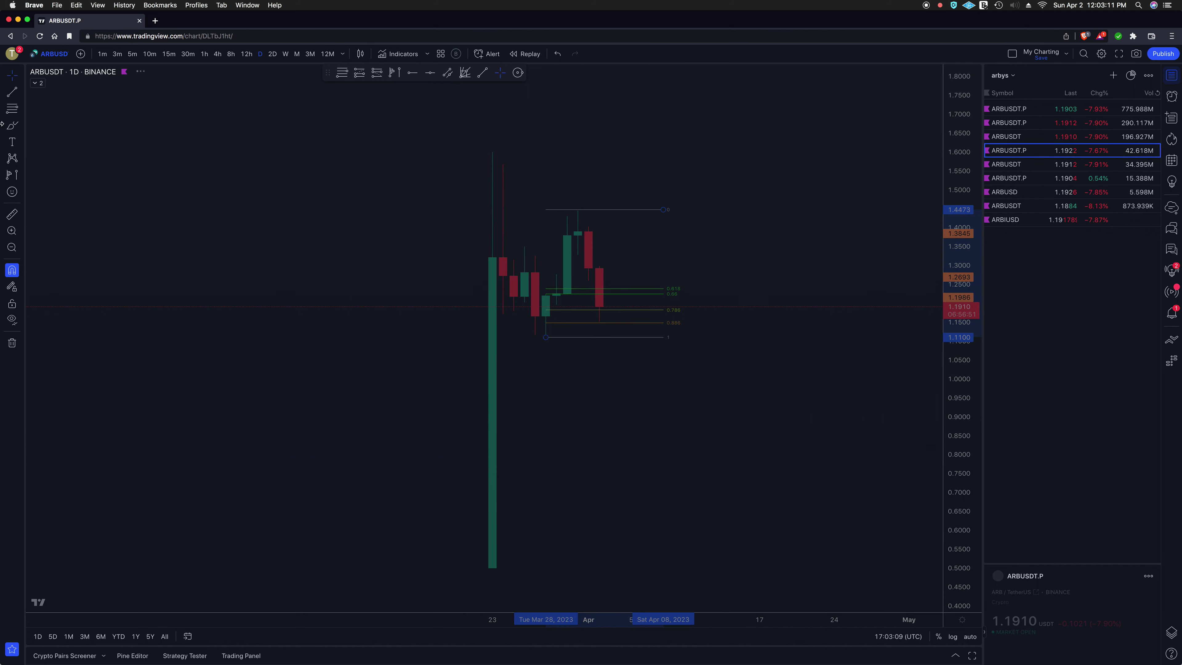
pyautogui.click(547, 569)
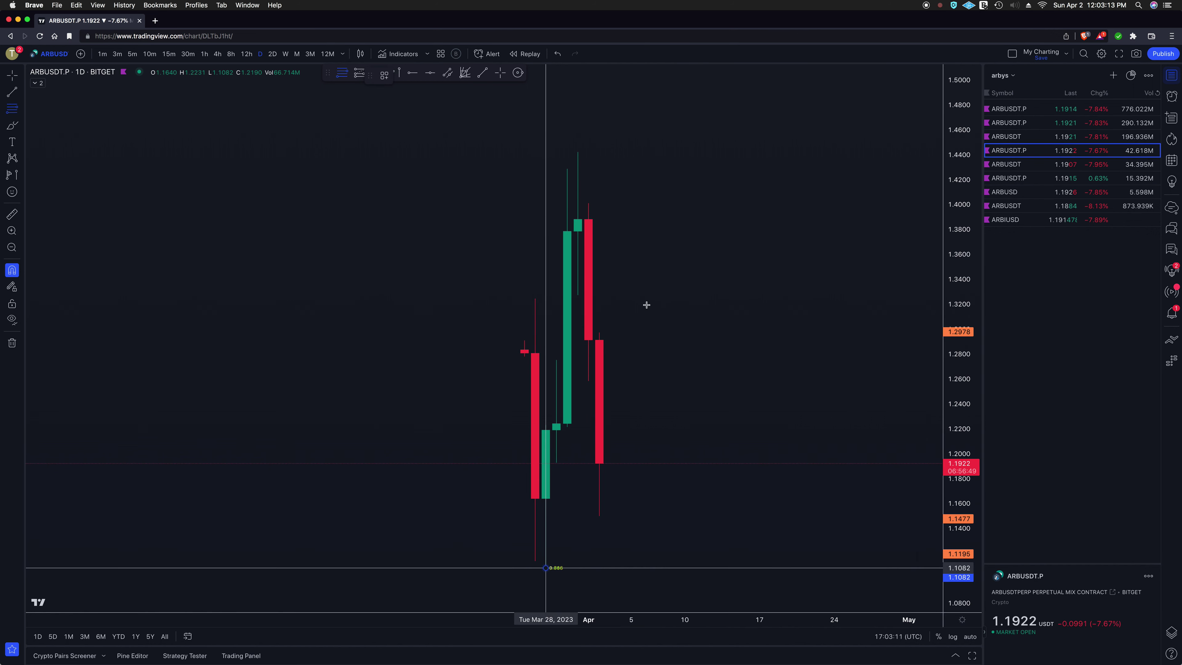
pyautogui.click(707, 152)
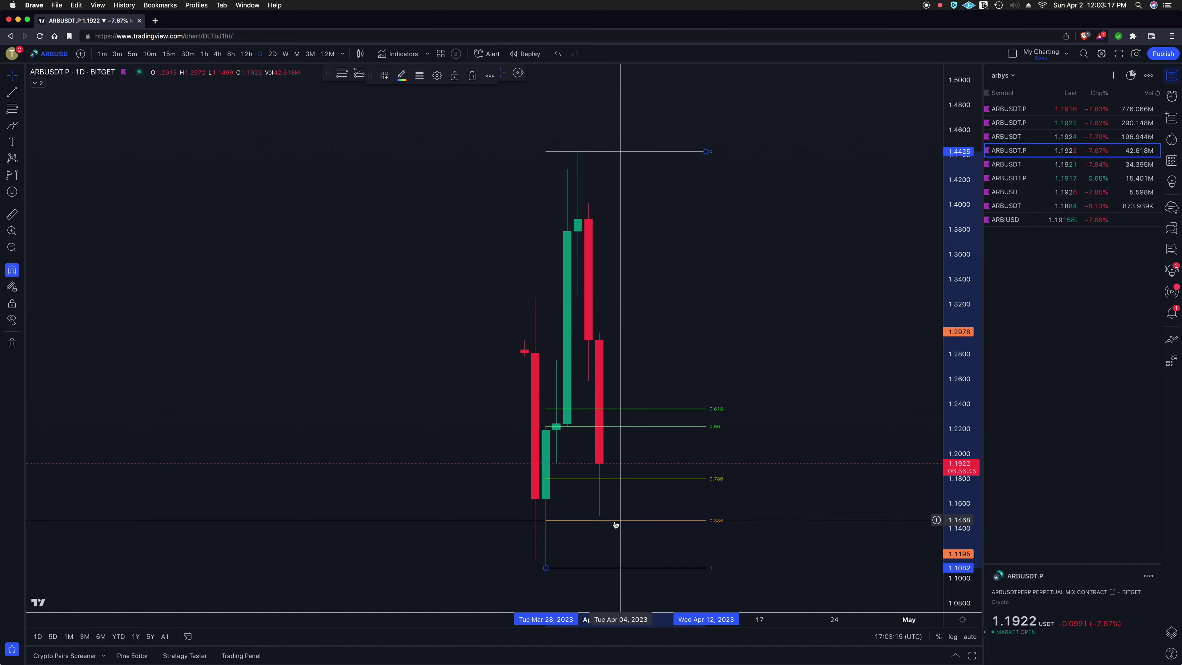
pyautogui.click(632, 517)
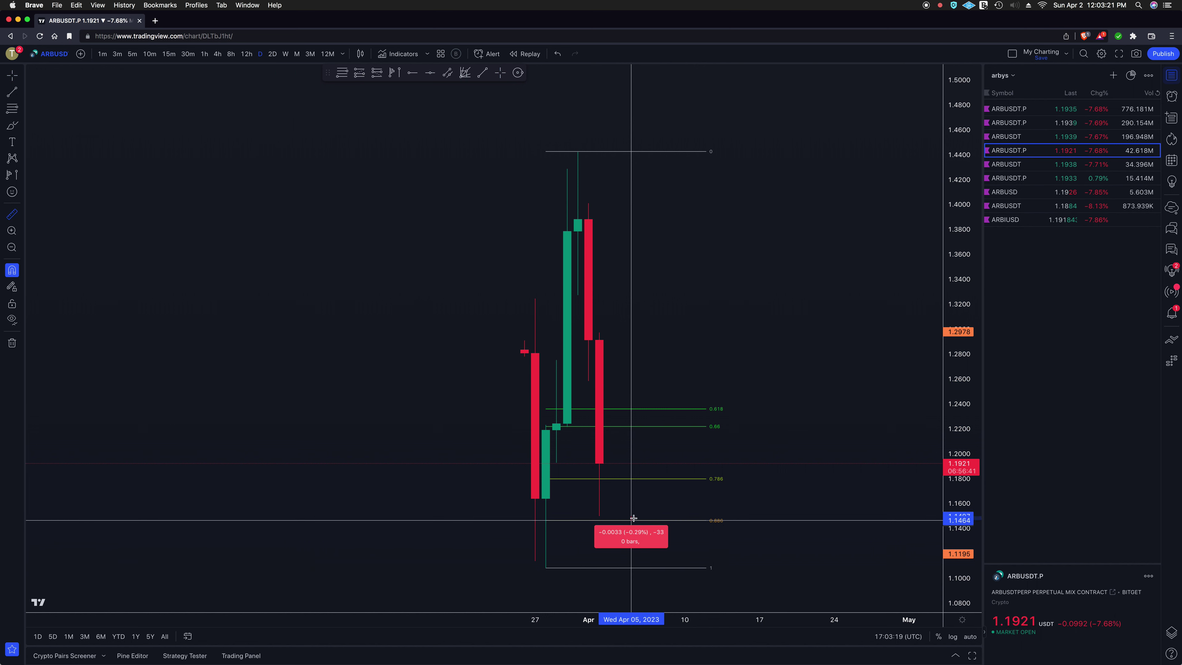
pyautogui.press('Escape')
# Draw a Fibonacci retracement on the daily OKX ARBUSDT chart from the March 28 low at 1.1091 to the swing high at 1.4446.
pyautogui.press('Down')
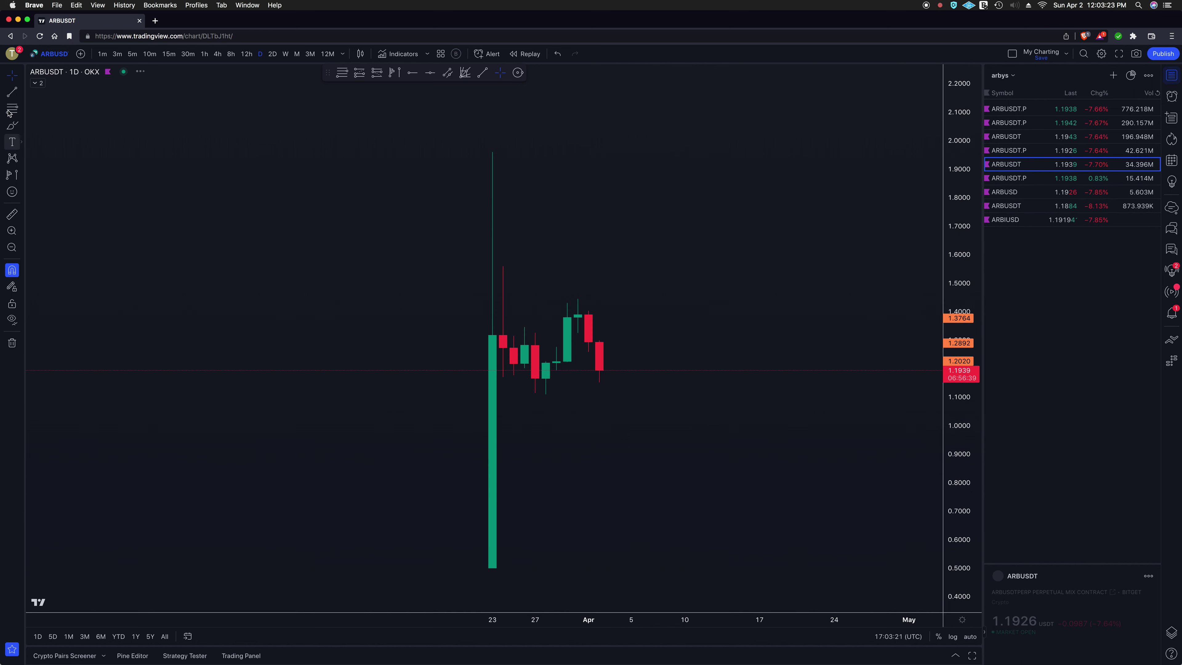
pyautogui.click(545, 394)
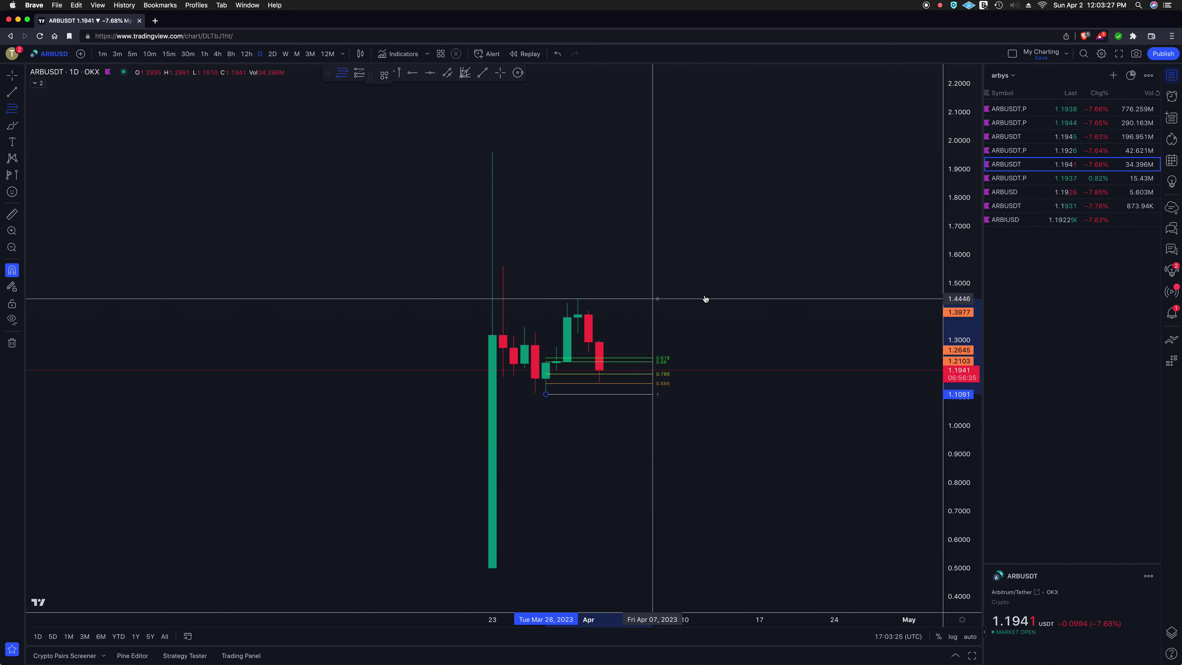
pyautogui.click(653, 299)
# Draw a Fibonacci retracement on MEXC ARBUSDT.P up to the 1.4442 high and move its low anchor to the March 28 low at 1.1079.
pyautogui.click(1040, 180)
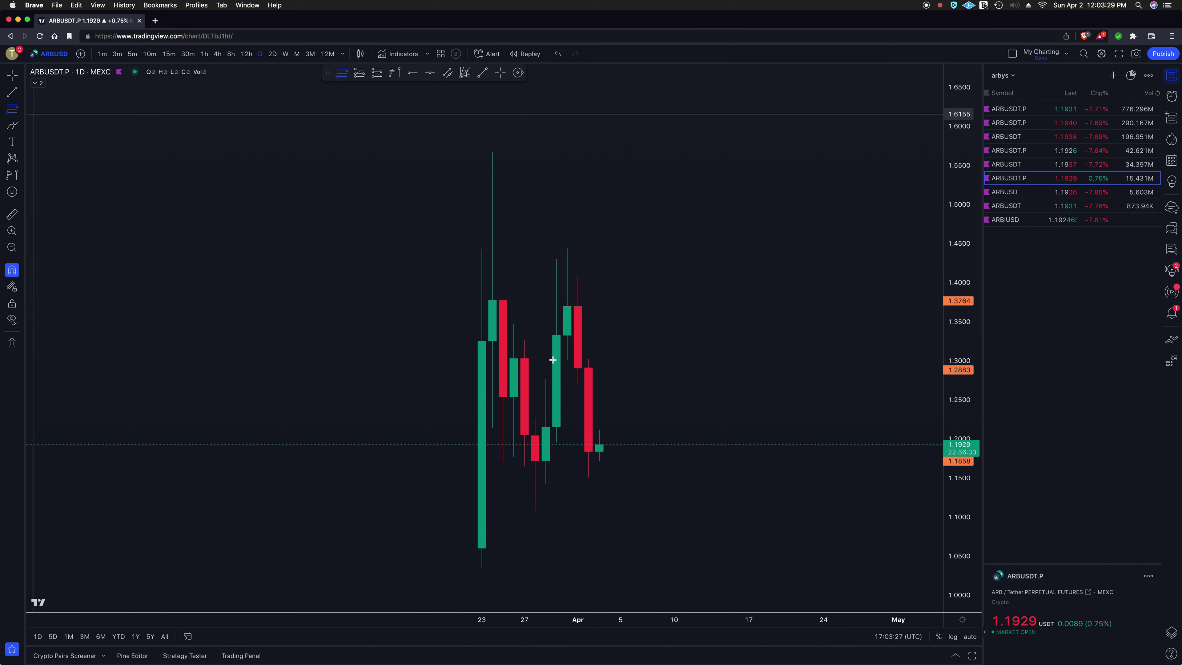
pyautogui.click(482, 568)
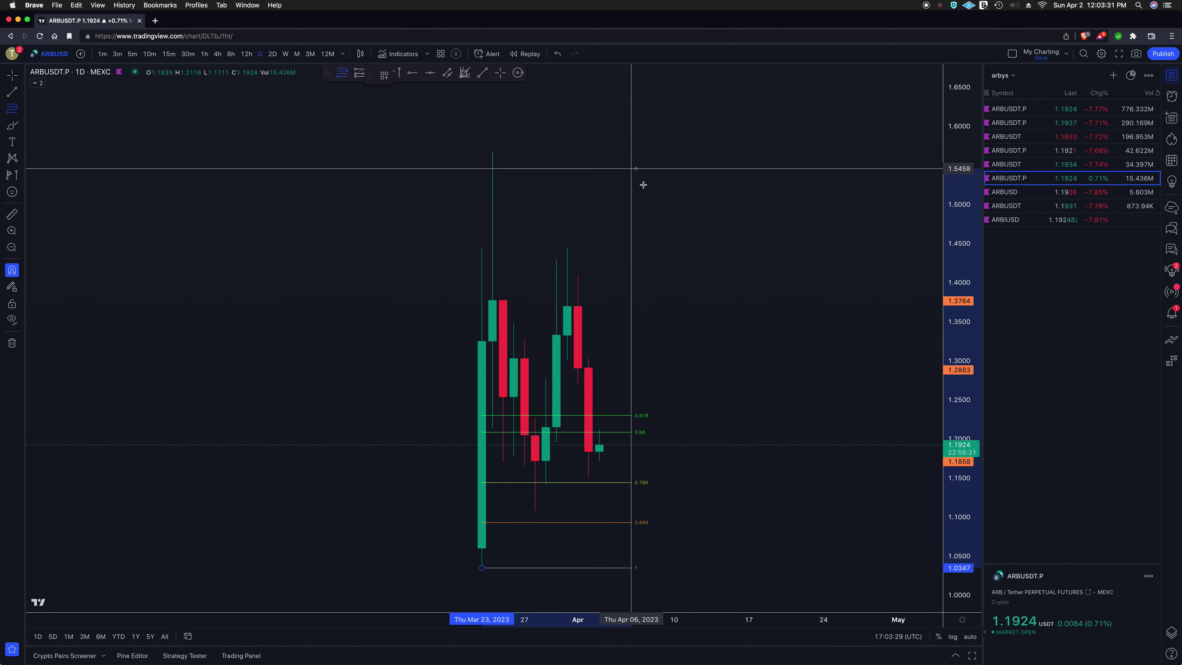
pyautogui.click(687, 248)
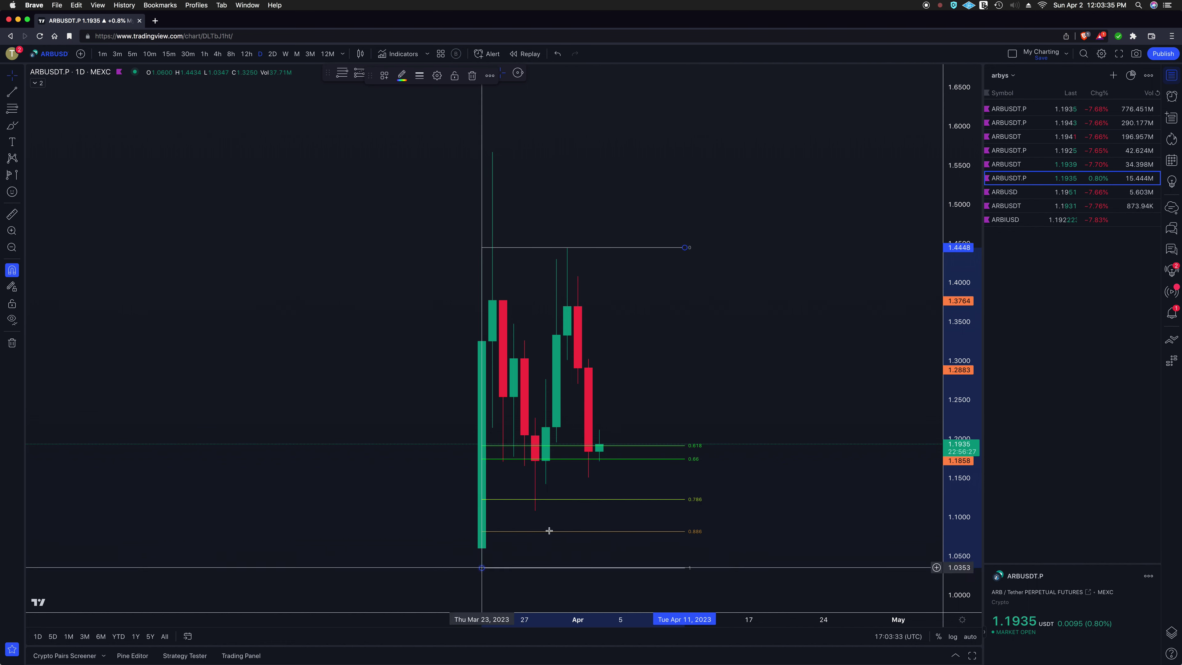
pyautogui.moveTo(482, 568); pyautogui.dragTo(535, 511)
pyautogui.moveTo(685, 248); pyautogui.dragTo(686, 249)
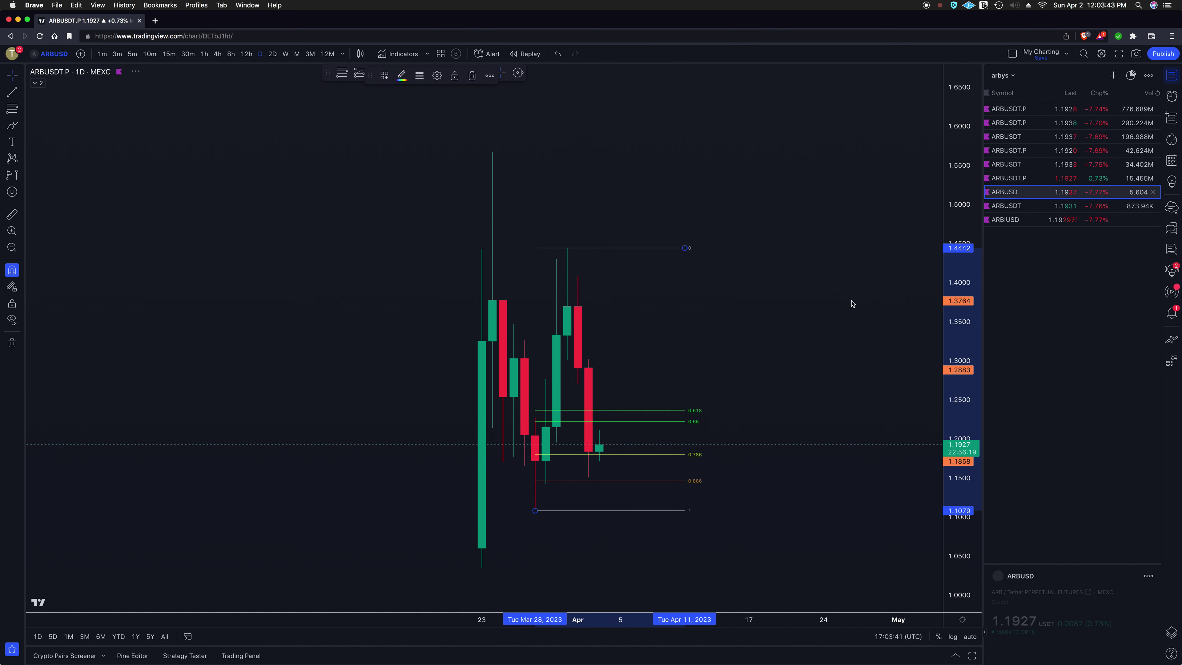
# Draw a Fibonacci retracement on Coinbase ARBUSD from the March 28 low at 1.1100 to the 1.4449 high, and open the CoinEx ARBUSDT chart.
pyautogui.click(15, 111)
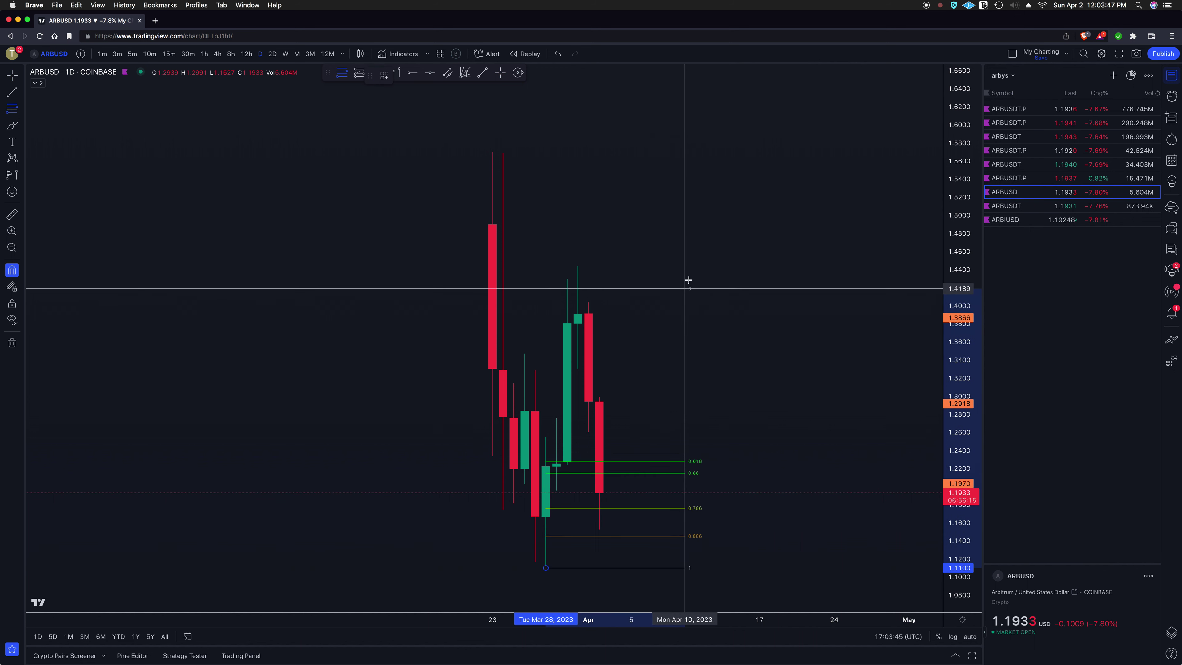
pyautogui.click(646, 265)
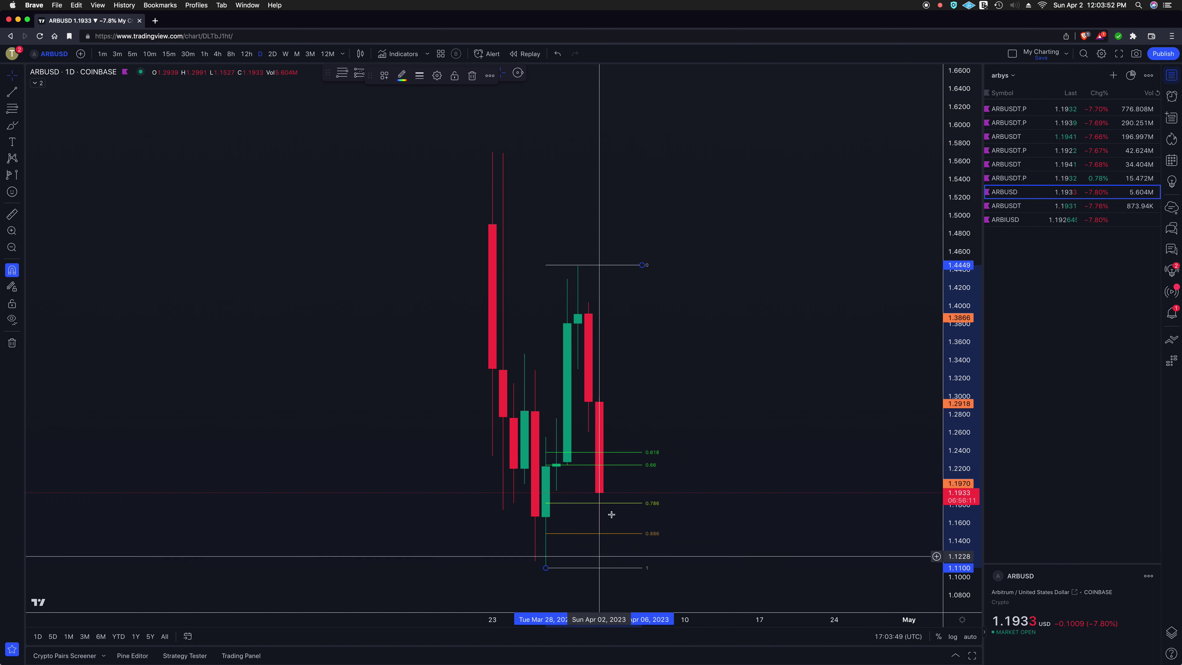
pyautogui.click(1006, 206)
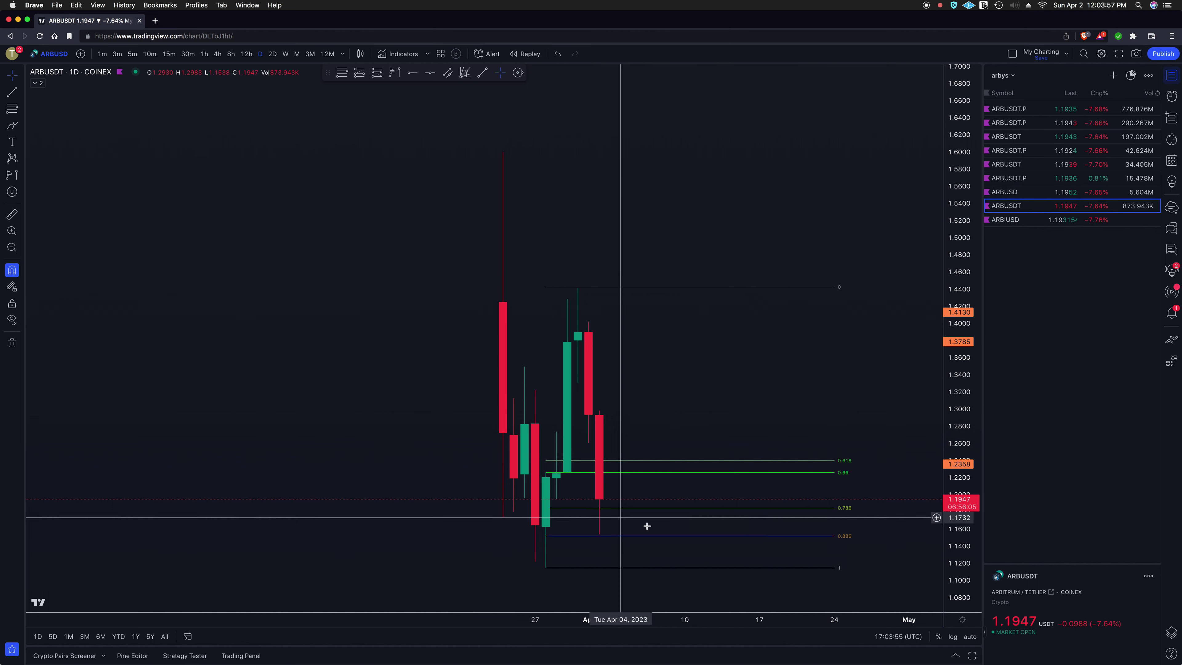
# Draw a Fibonacci retracement on the daily ARBIUSD index chart from the March 28 low at 1.11115919 to the swing high at 1.44426653.
pyautogui.click(1016, 223)
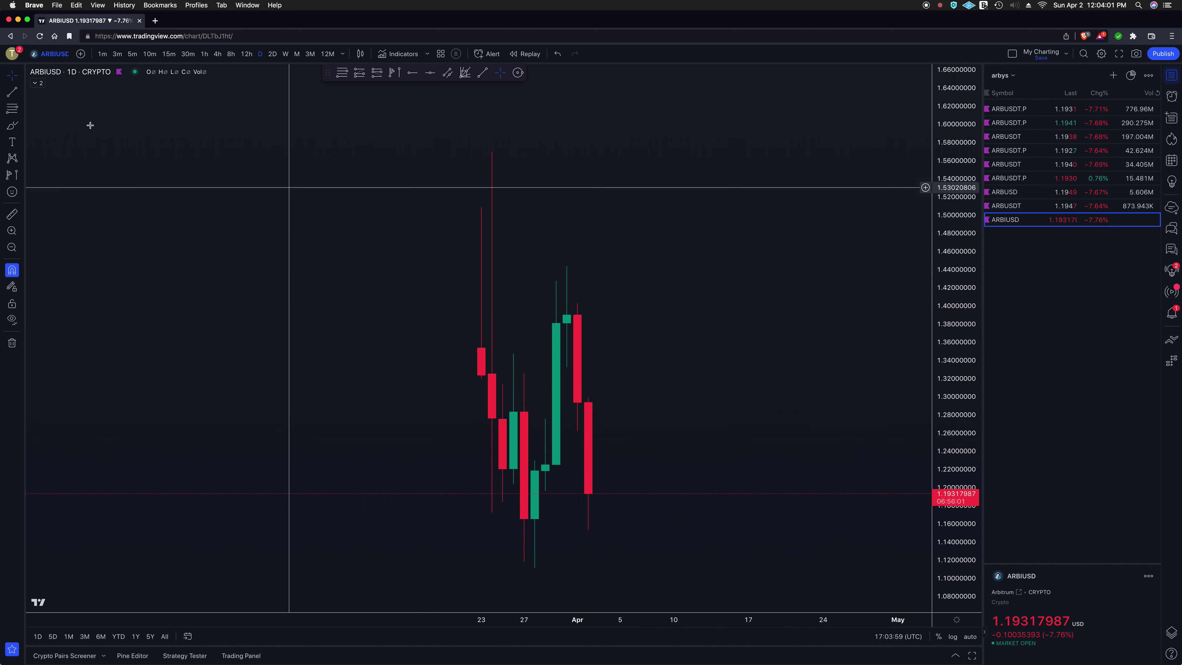
pyautogui.click(12, 108)
pyautogui.click(535, 567)
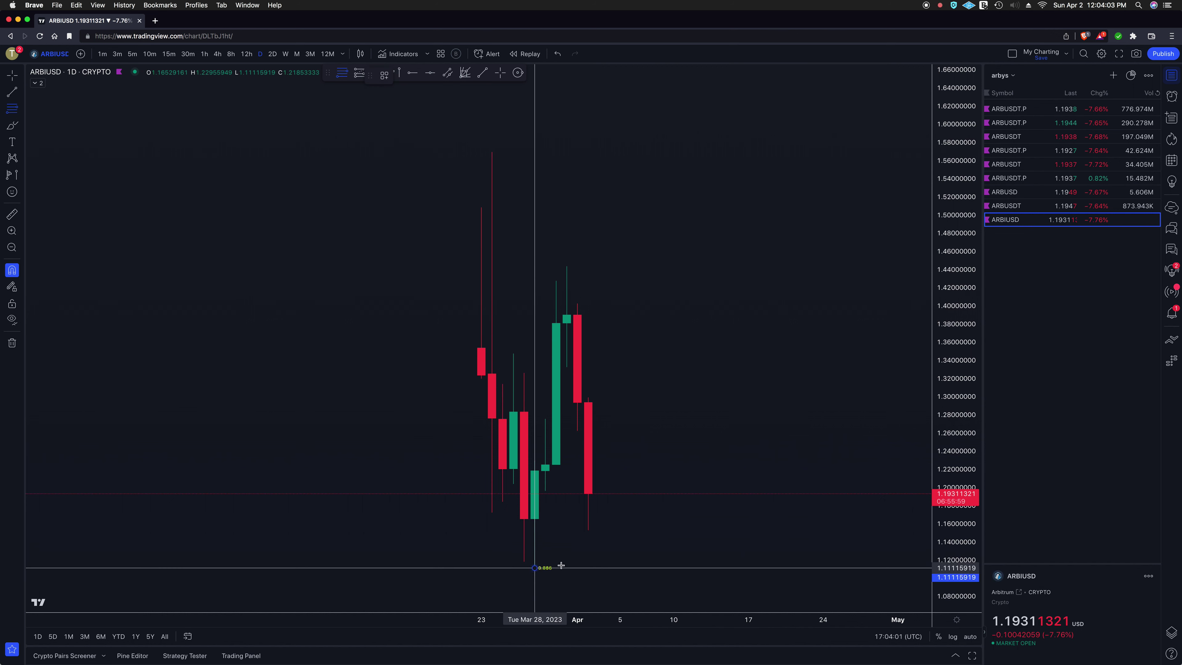
pyautogui.click(666, 266)
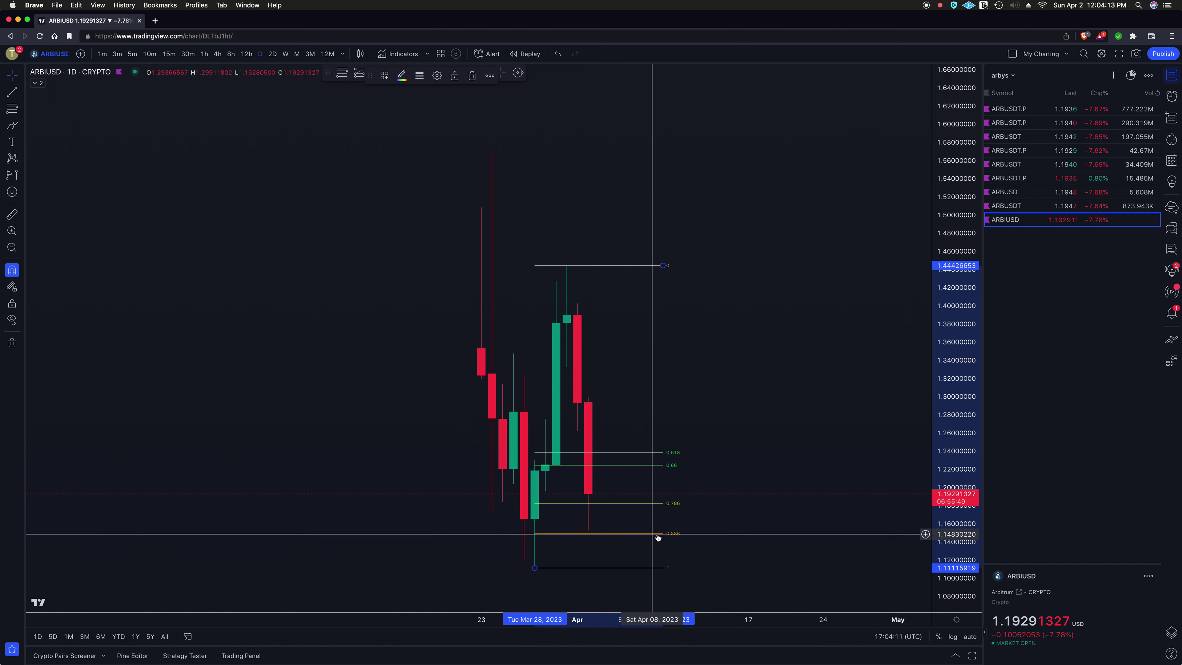
pyautogui.hscroll(-1, 589, 352)
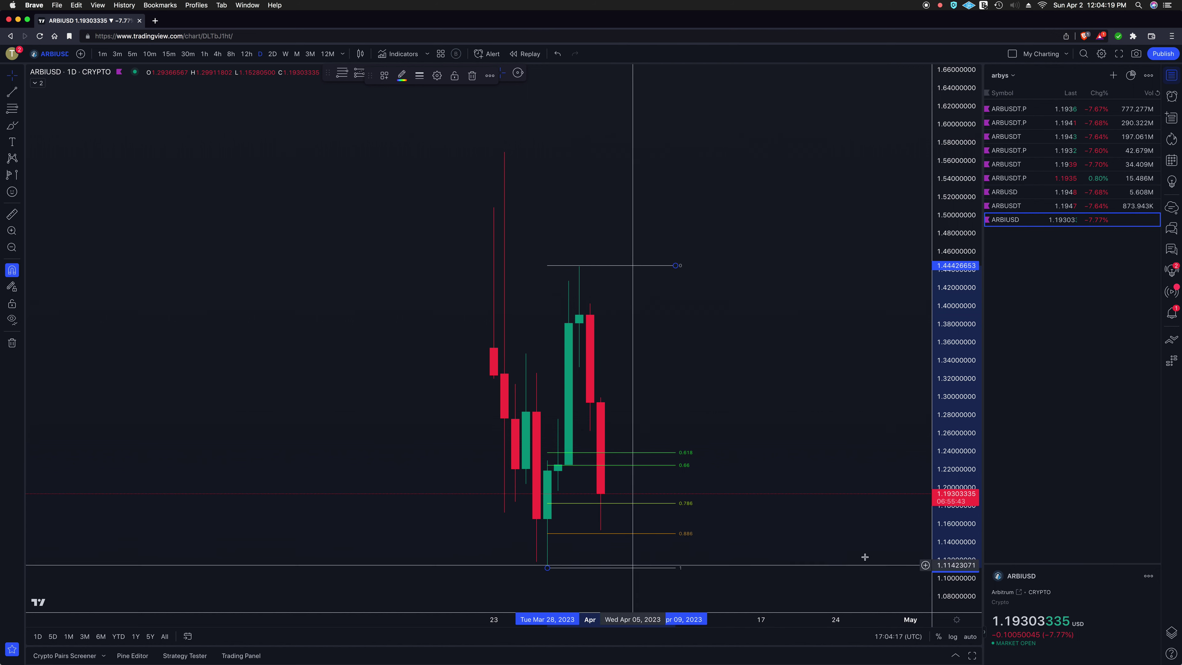
# Switch to Coinbase ARBUSD on the five-minute timeframe and examine recent price action around the retracement levels.
pyautogui.click(1045, 208)
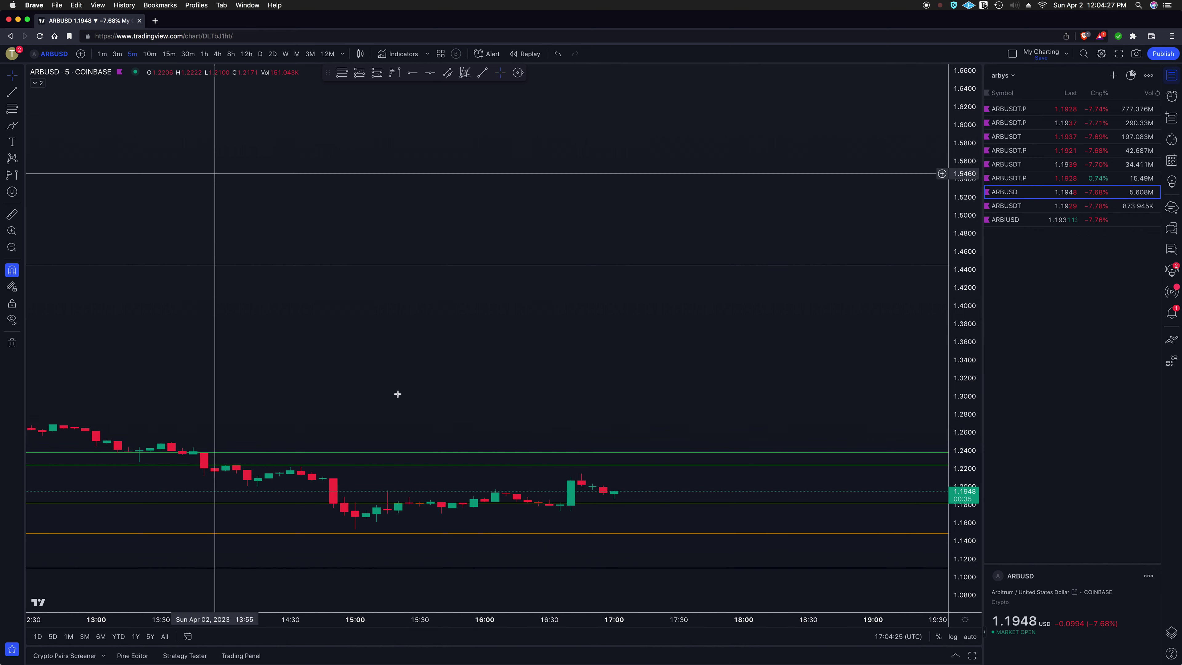
pyautogui.scroll(-5, 535, 466)
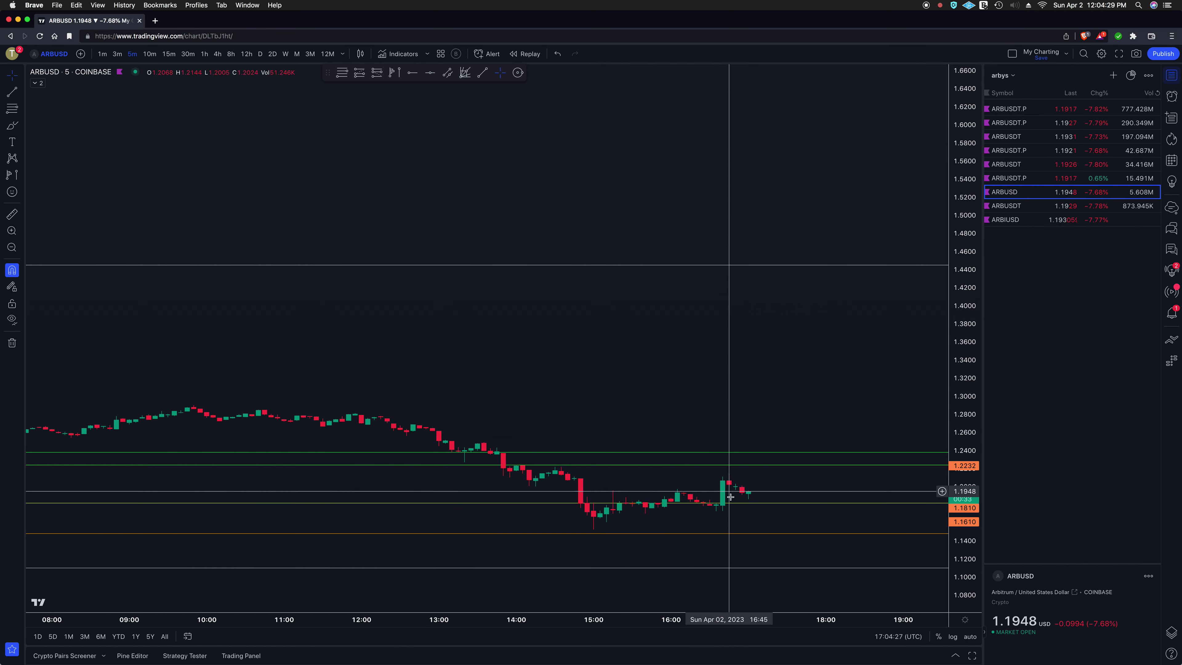
pyautogui.scroll(-3, 911, 438)
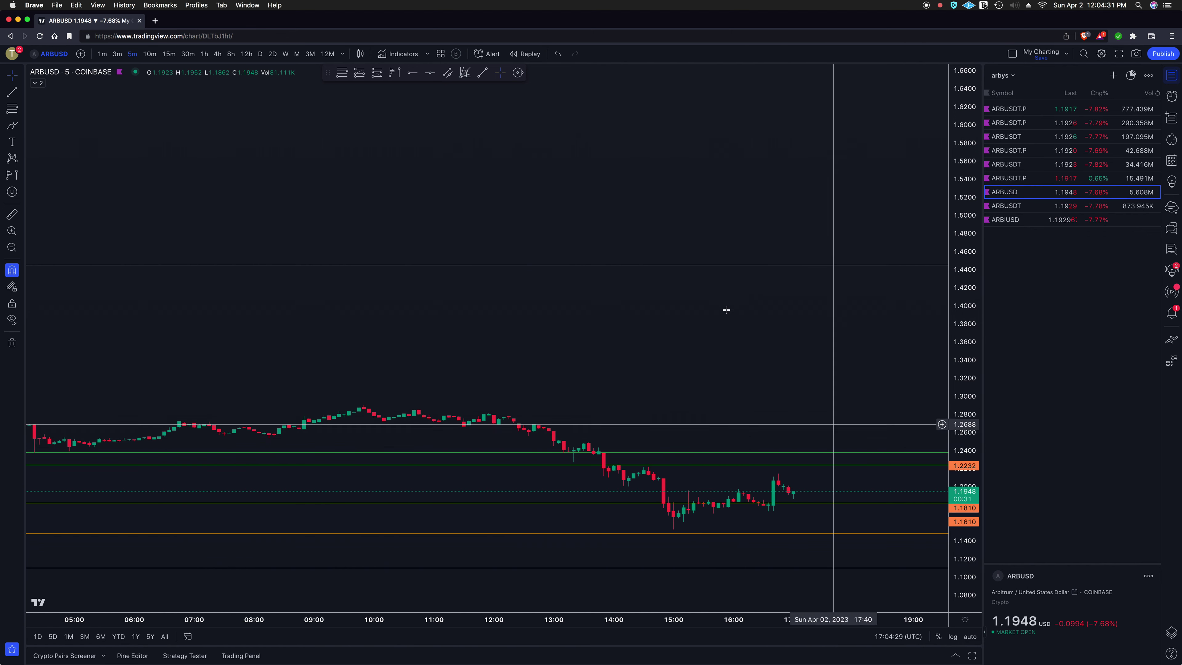
pyautogui.moveTo(660, 329); pyautogui.dragTo(605, 332)
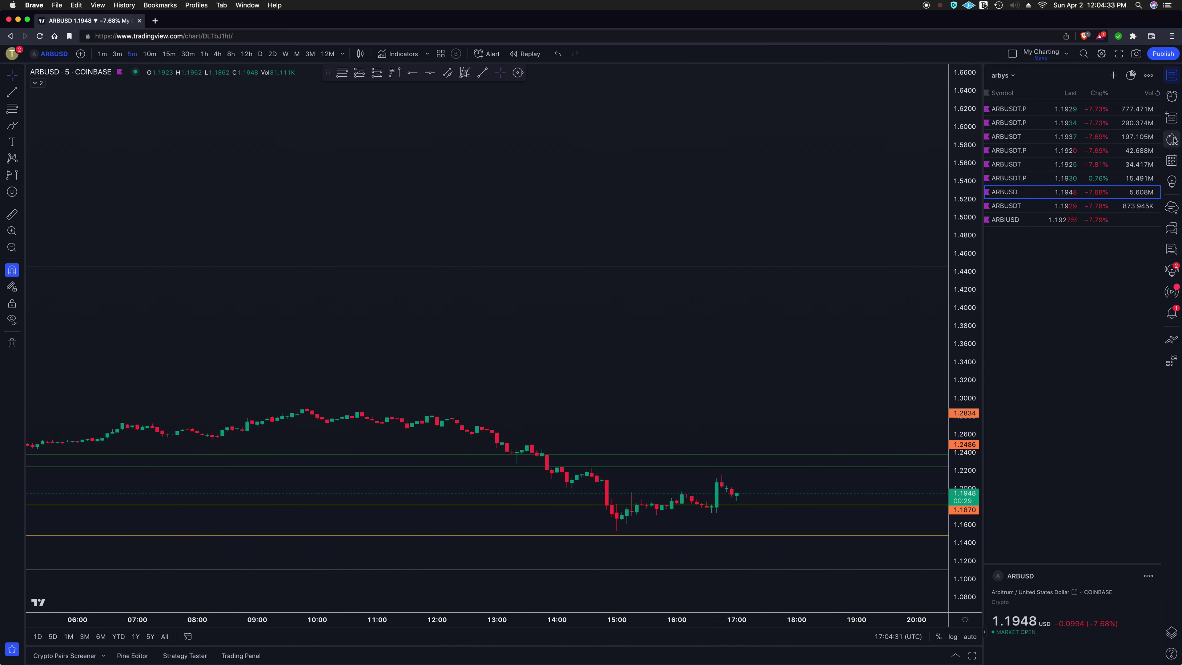
# Compare the five-minute price action against the retracement levels on the MEXC ARBUSDT.P and OKX ARBUSDT charts.
pyautogui.click(1036, 181)
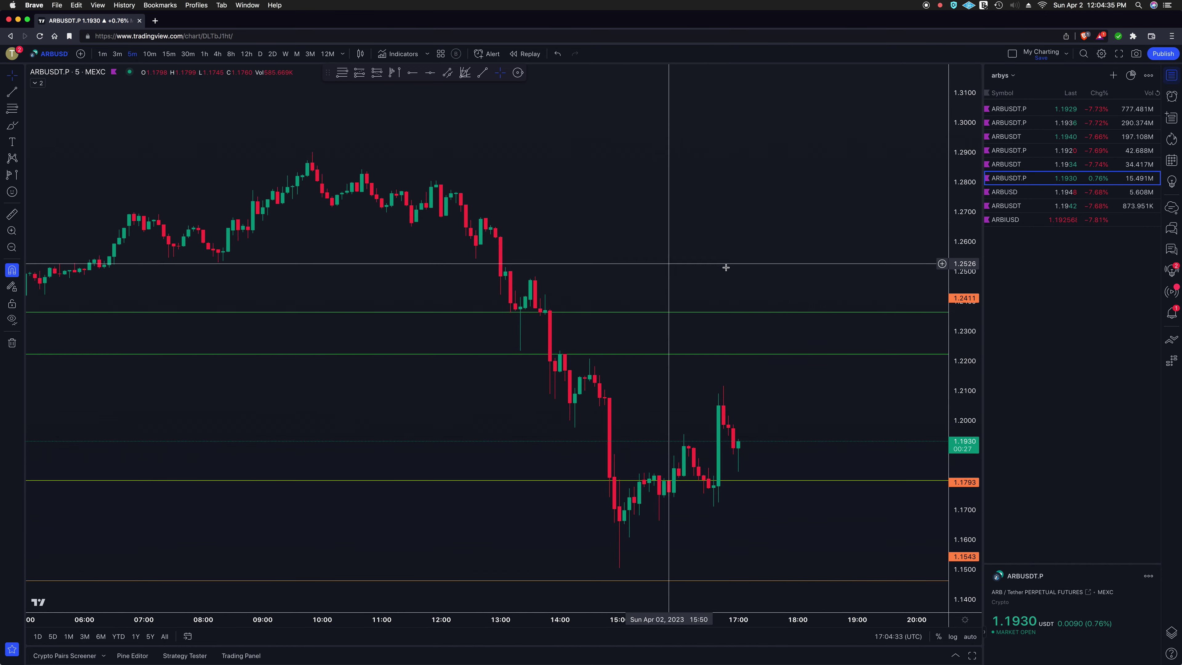
pyautogui.click(1033, 165)
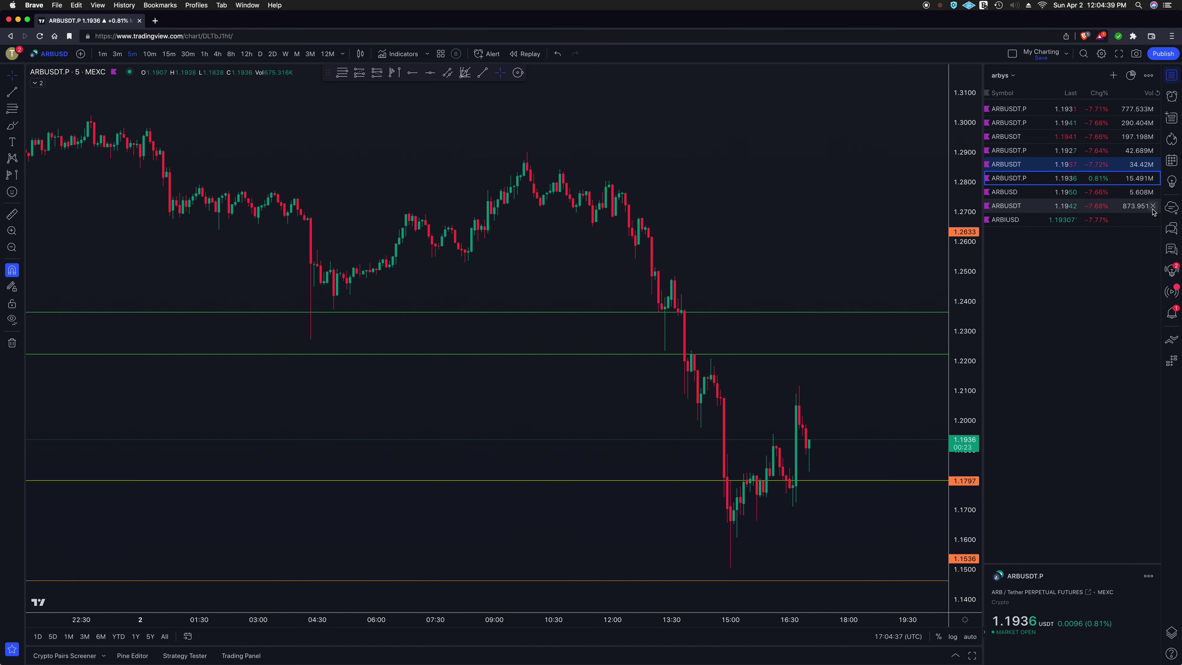
pyautogui.click(1017, 163)
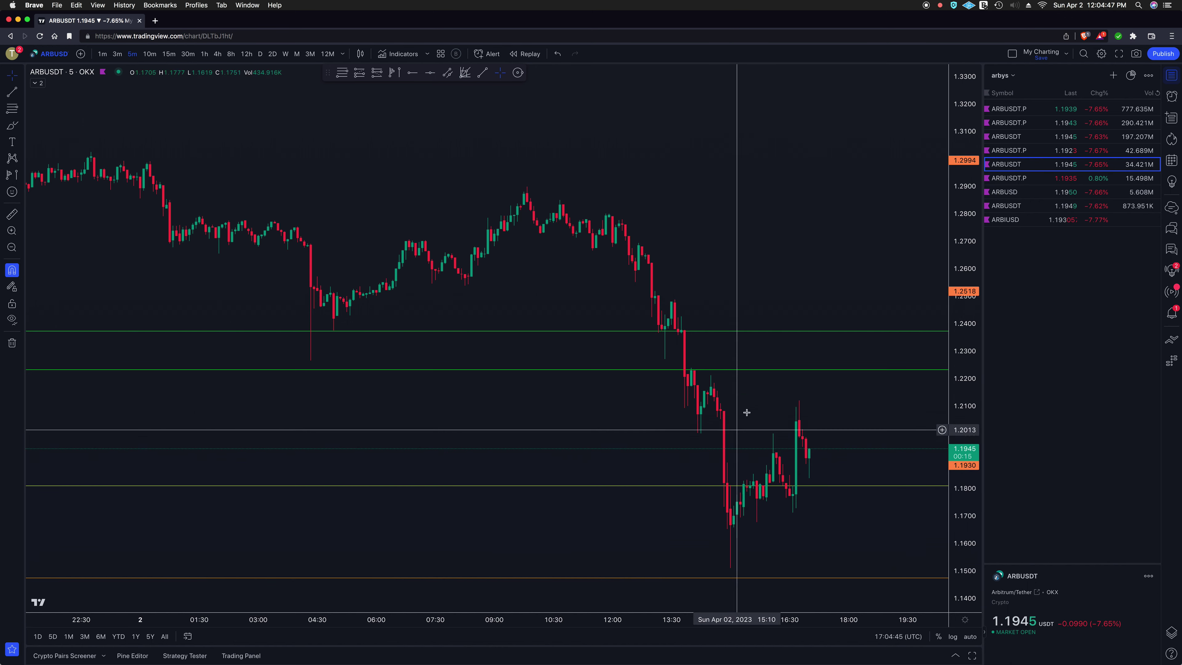
# Draw a parallel channel on the five-minute OKX ARBUSDT chart from the 1.1510 low through the 1.1728 low, with its upper line at the 1.2123 high.
pyautogui.click(10, 98)
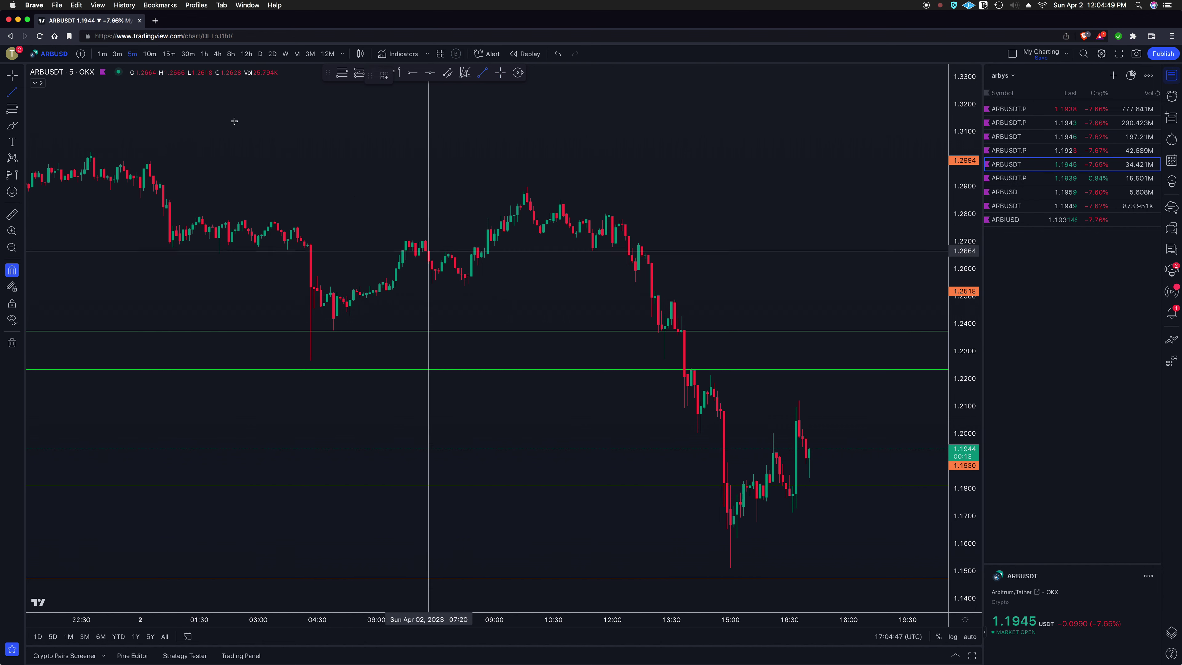
pyautogui.click(21, 92)
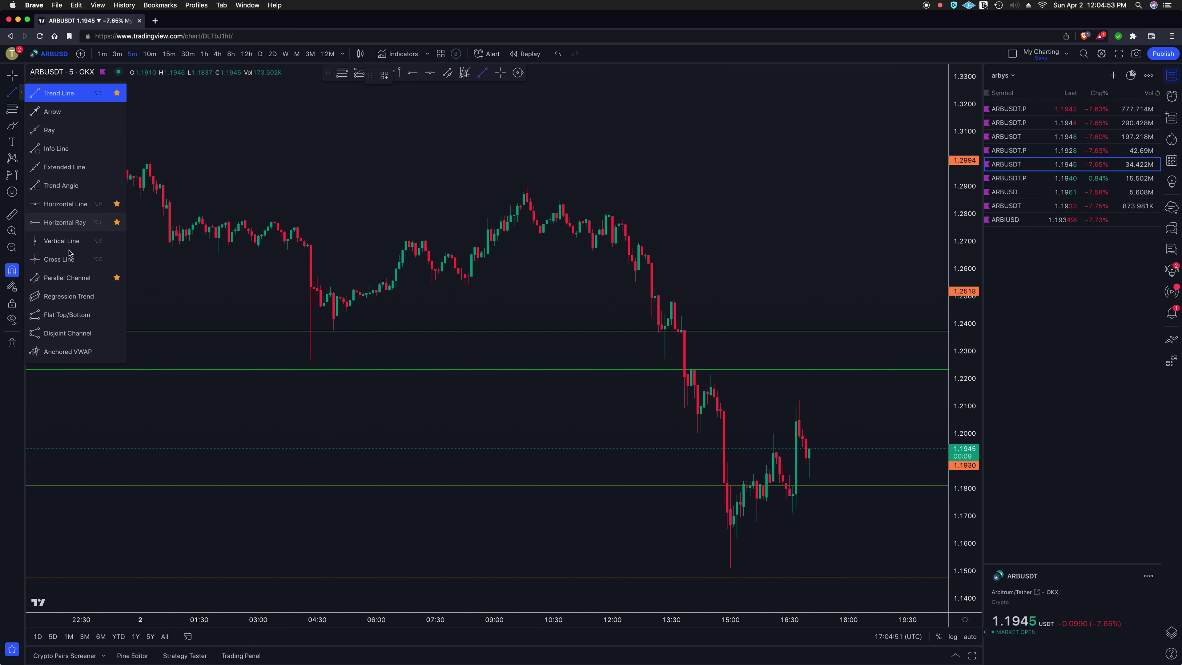
pyautogui.click(66, 278)
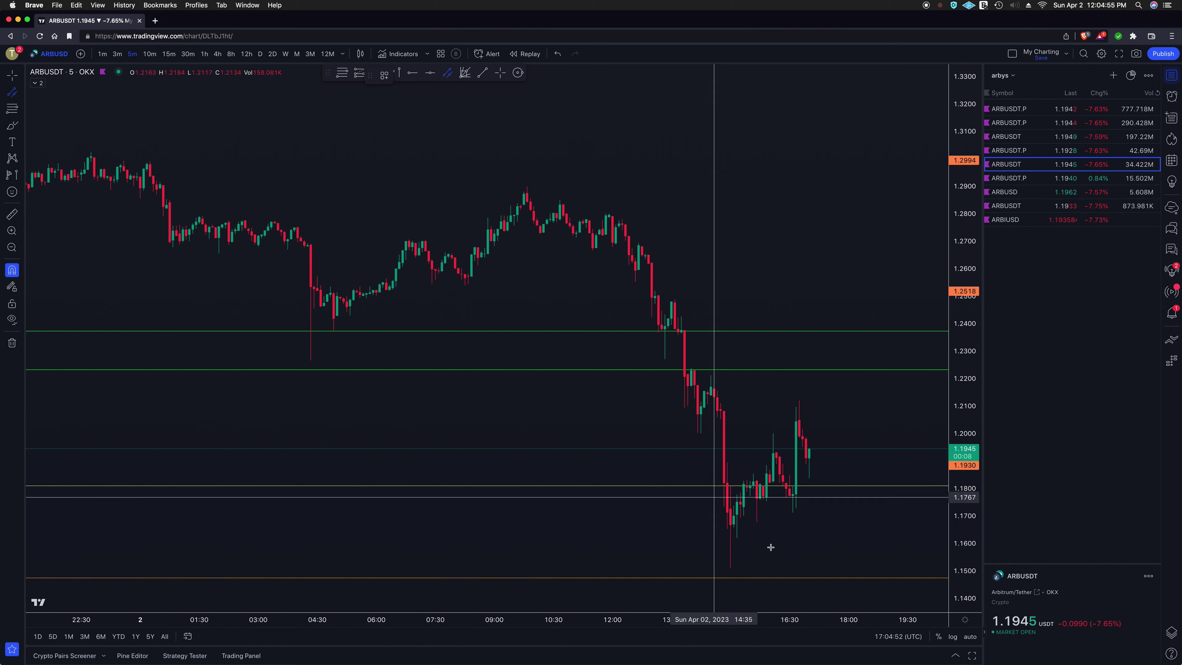
pyautogui.click(731, 567)
pyautogui.click(796, 507)
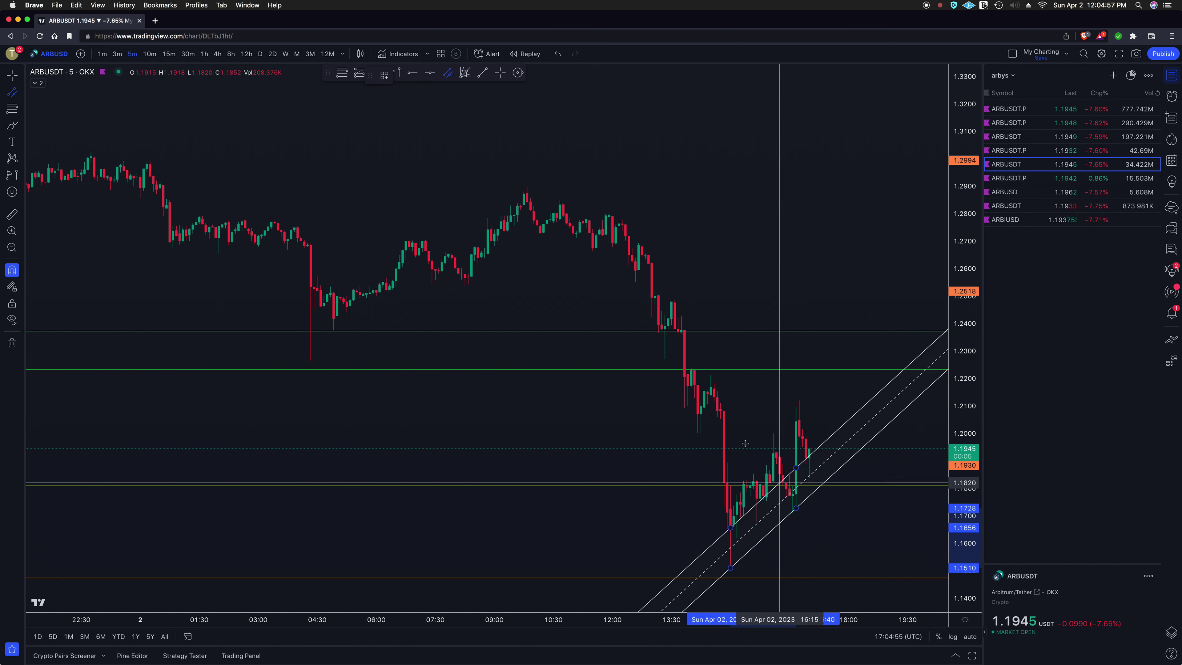
pyautogui.click(729, 456)
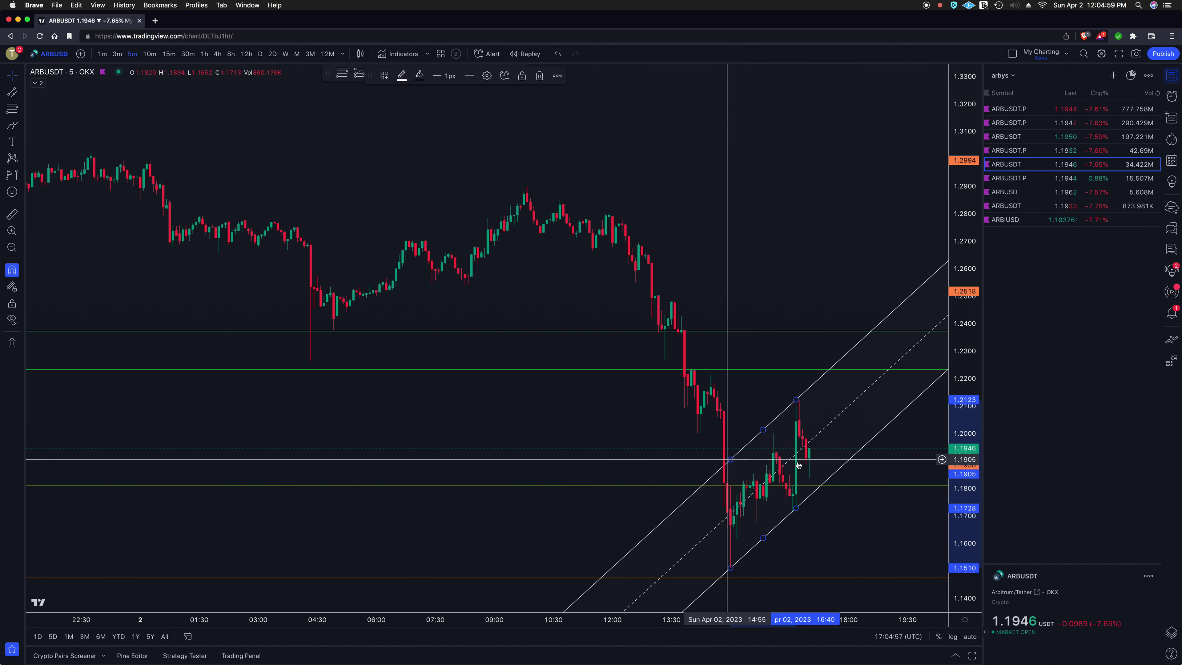
pyautogui.scroll(3, 729, 497)
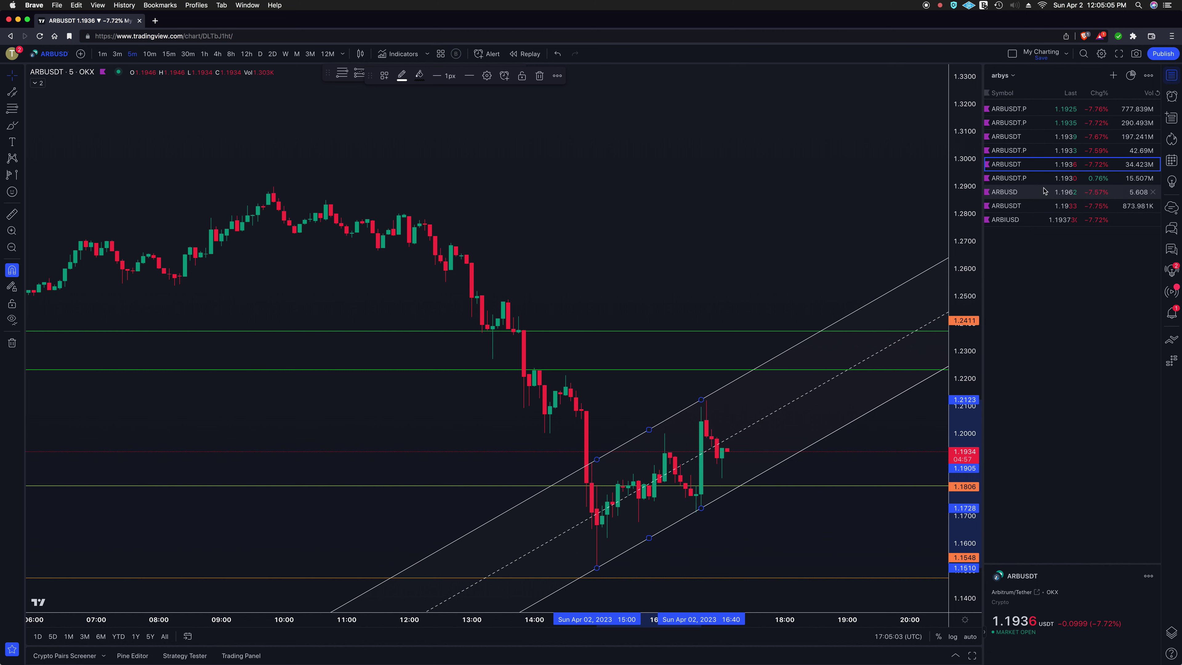
# Compare the five-minute price action against the retracement levels on the Bitget ARBUSDT.P, Binance ARBUSDT and Binance ARBUSDT.P charts.
pyautogui.click(1031, 149)
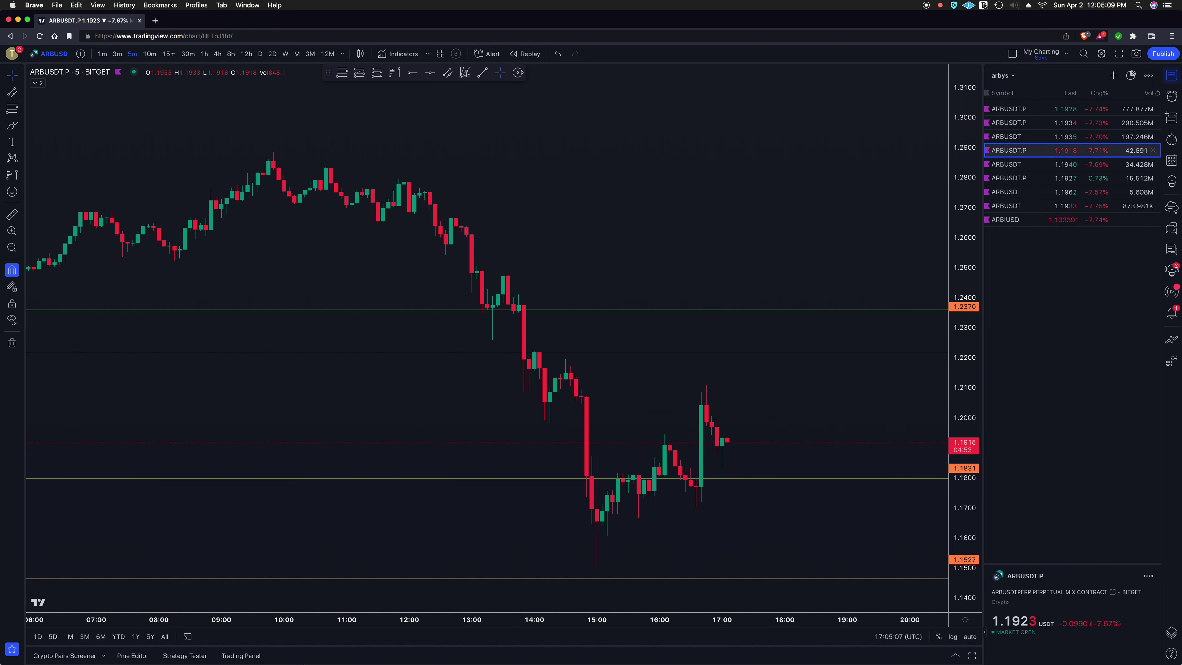
pyautogui.click(1016, 140)
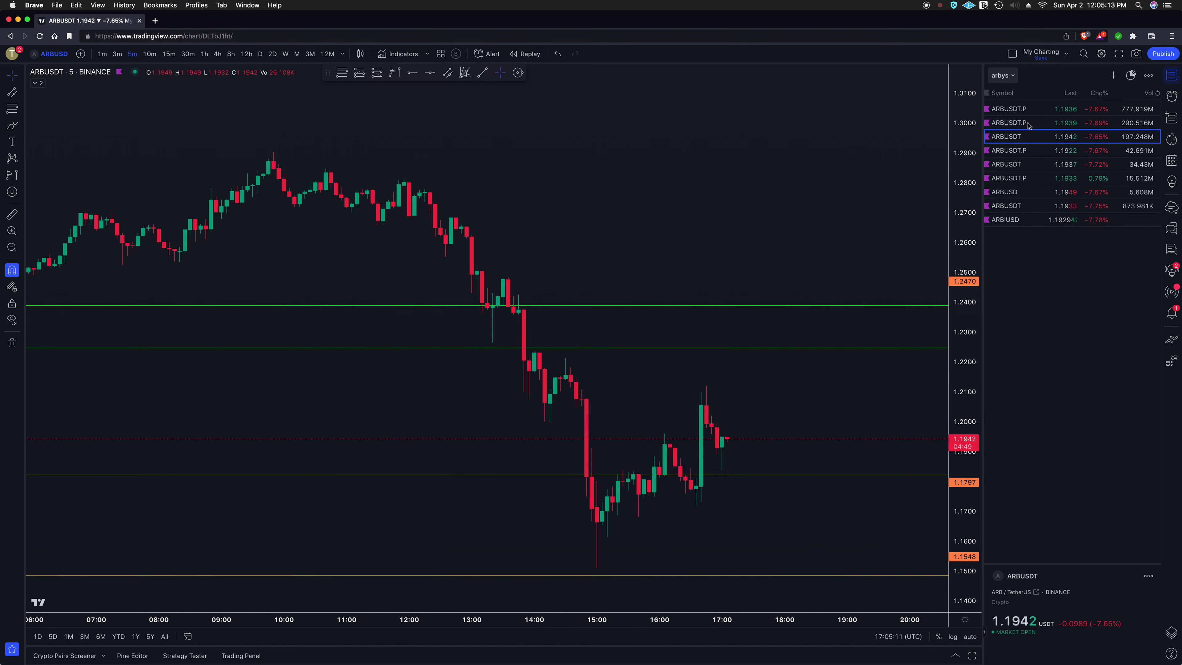
pyautogui.press('Up')
pyautogui.press('Up')
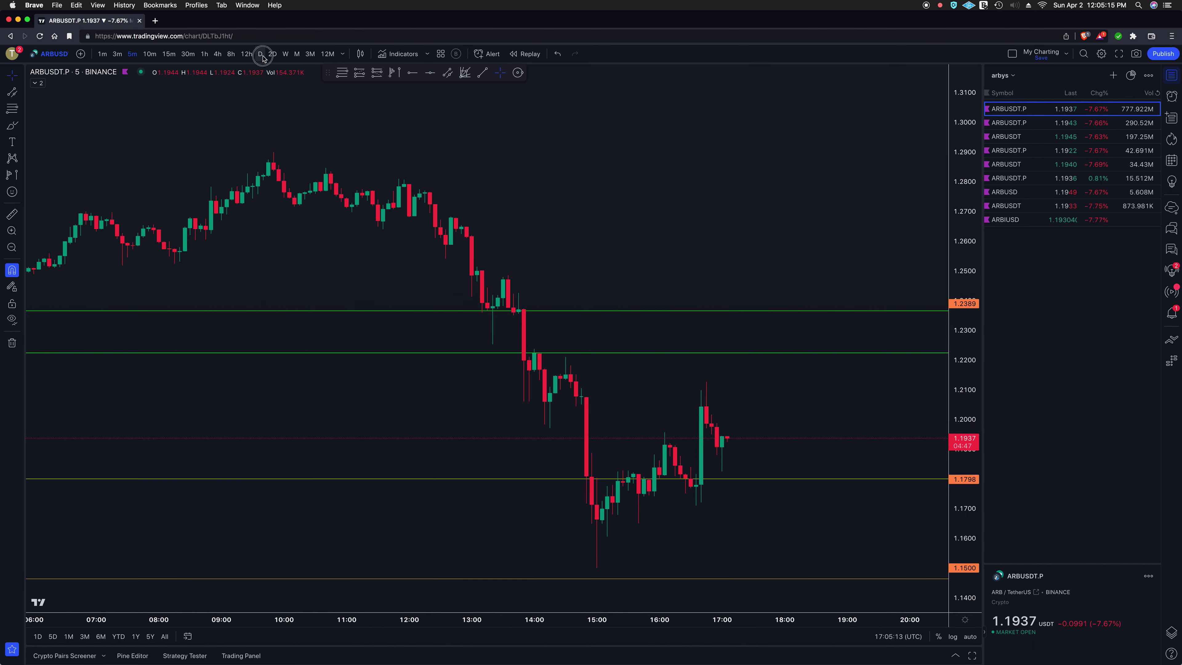
# Switch Binance ARBUSDT.P to the daily timeframe and draw a fixed range volume profile covering March 23 to April 2, 2023.
pyautogui.click(262, 54)
pyautogui.rightClick(486, 194)
pyautogui.click(551, 206)
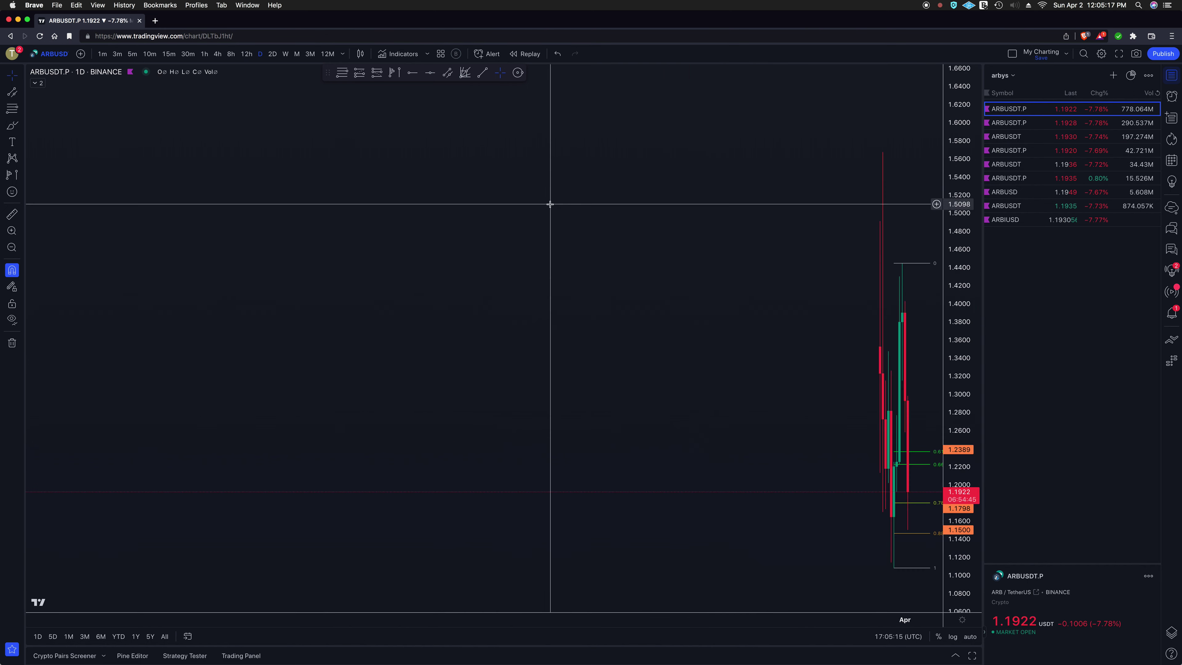
pyautogui.scroll(5, 594, 305)
pyautogui.moveTo(536, 311); pyautogui.dragTo(210, 290)
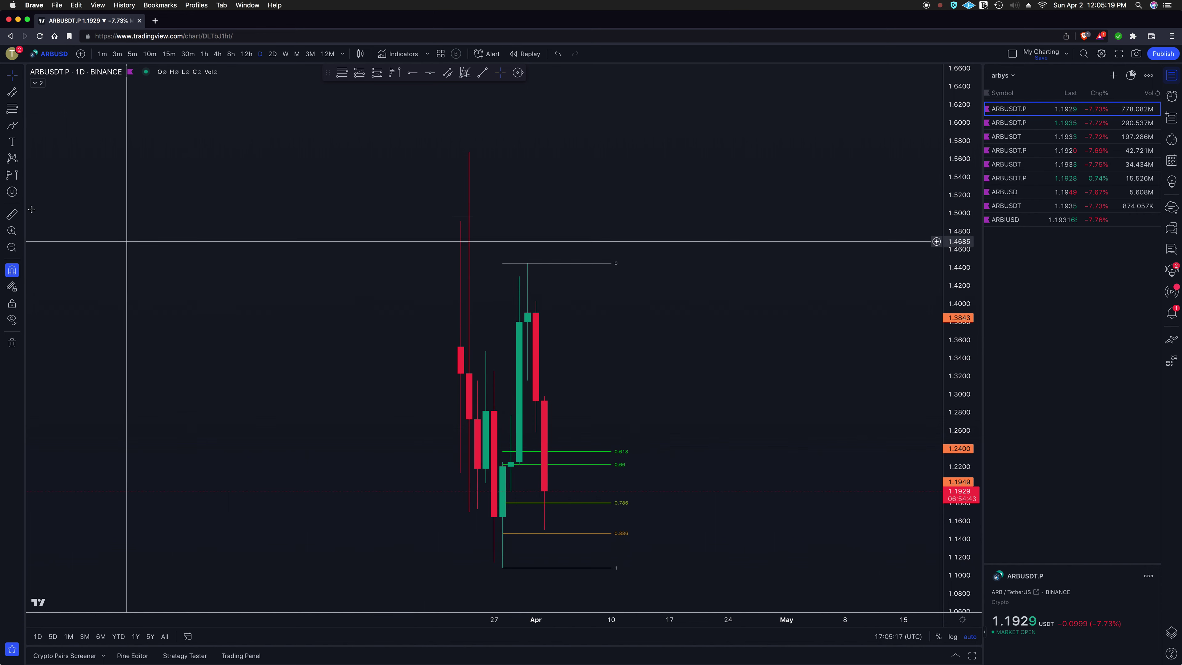
pyautogui.click(628, 477)
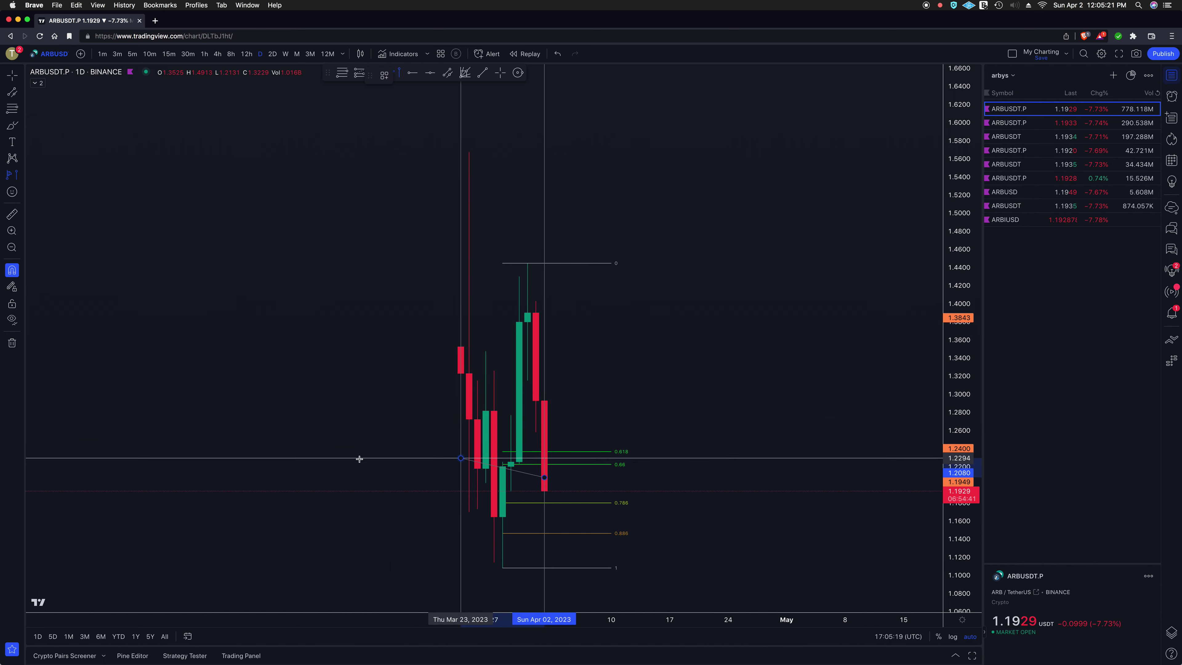
pyautogui.click(303, 458)
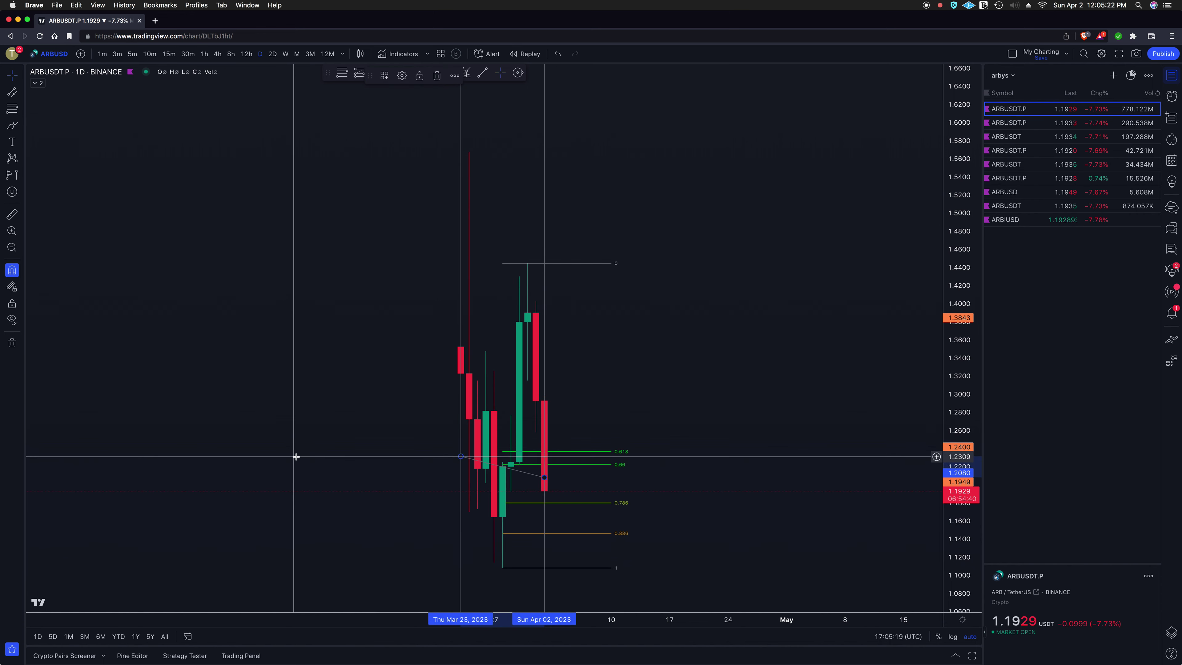
# Apply the Blue/Tangerine/Blue template to the volume profile on the daily Binance ARBUSDT.P chart.
pyautogui.rightClick(487, 319)
pyautogui.rightClick(485, 321)
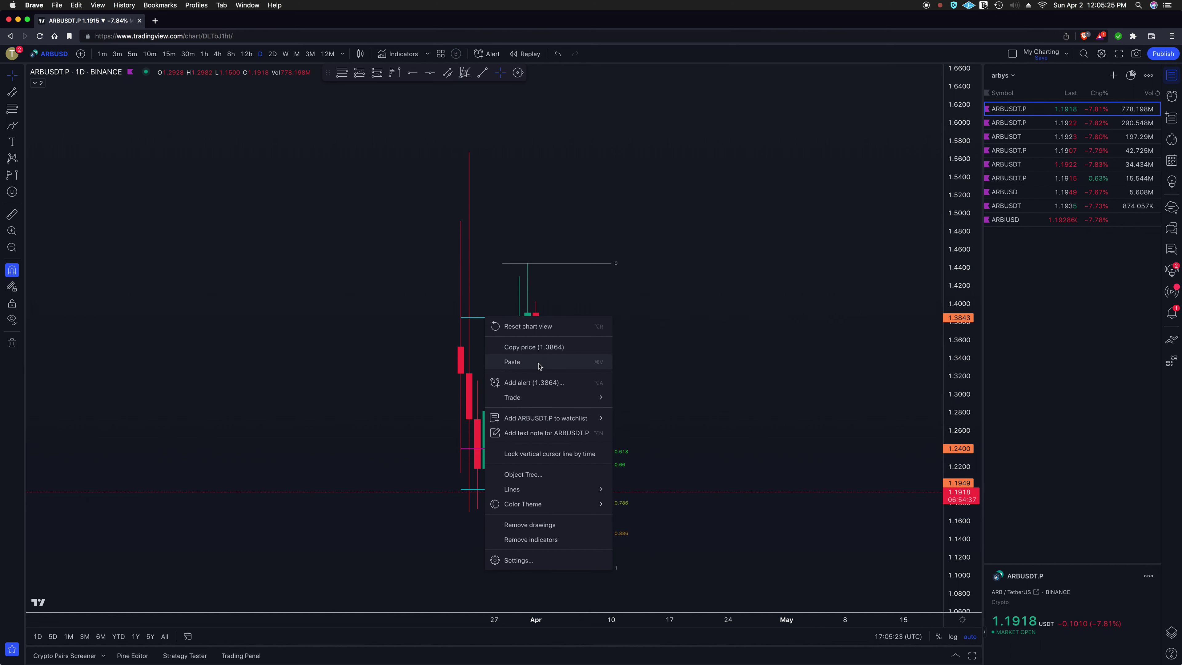
pyautogui.click(412, 324)
pyautogui.rightClick(491, 319)
pyautogui.moveTo(540, 328)
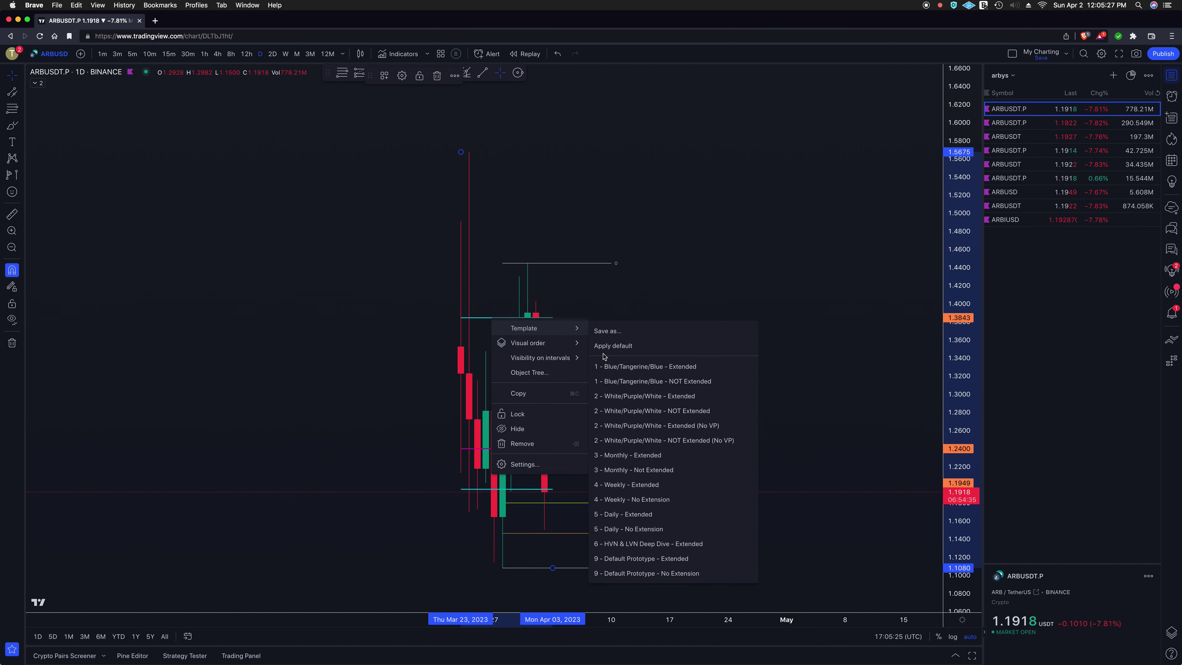
pyautogui.moveTo(563, 351)
pyautogui.click(706, 367)
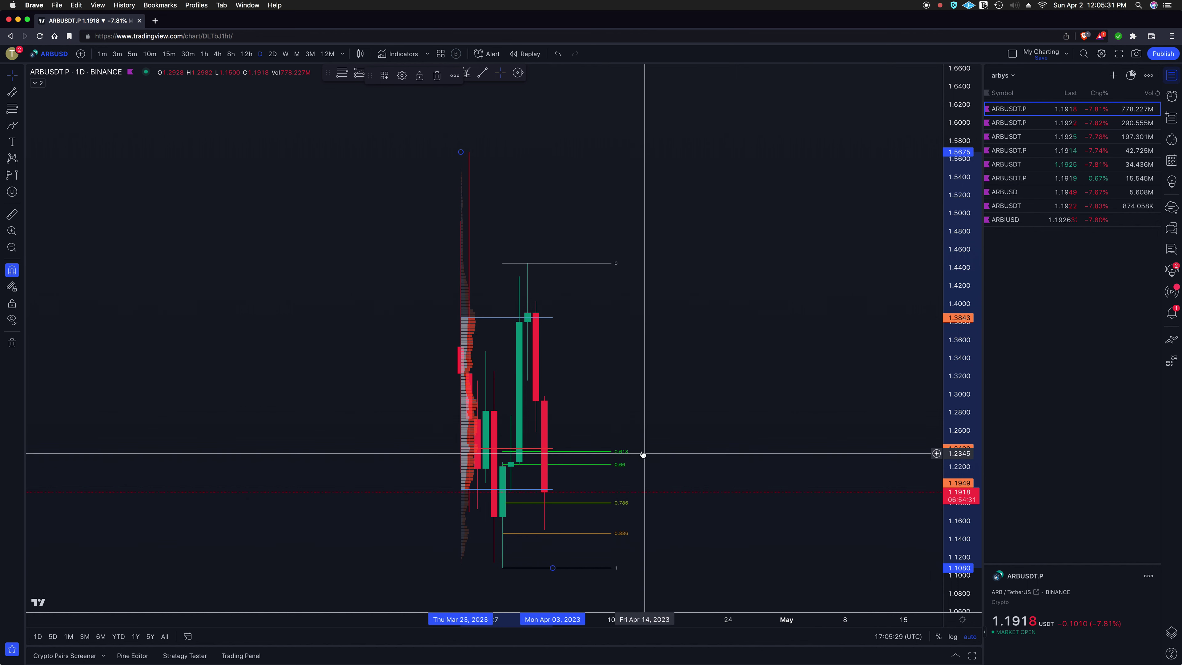
# Draw a fixed range volume profile on the daily OKX ARBUSDT.P chart covering March 23 to April 2, 2023.
pyautogui.click(1001, 122)
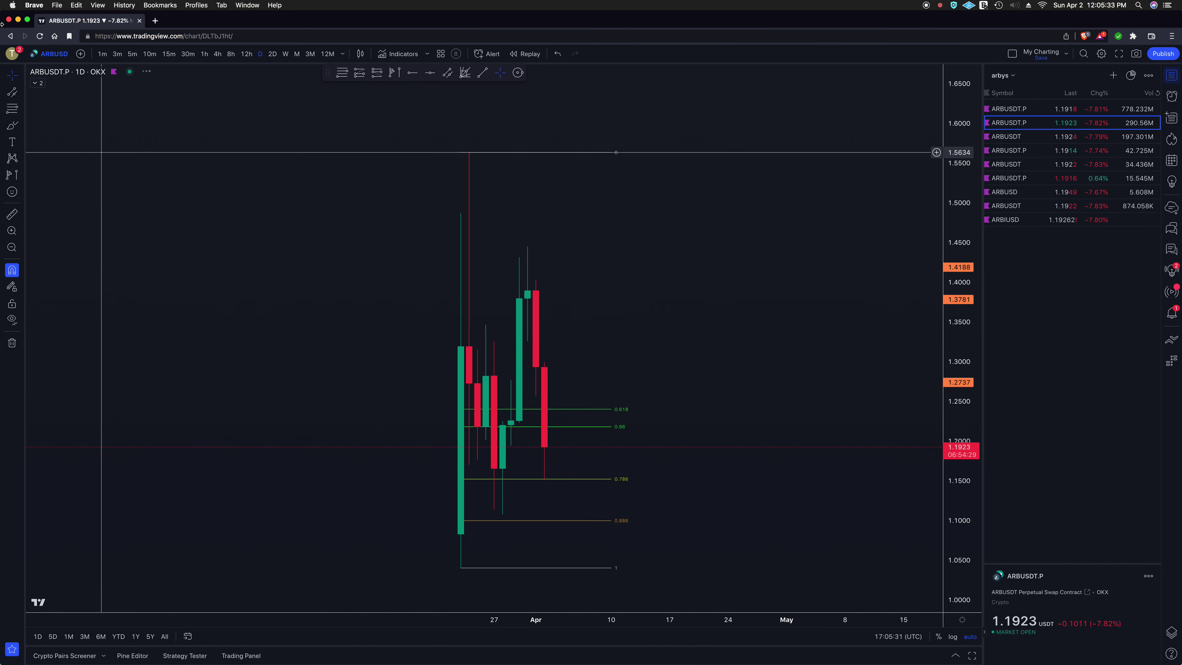
pyautogui.click(646, 452)
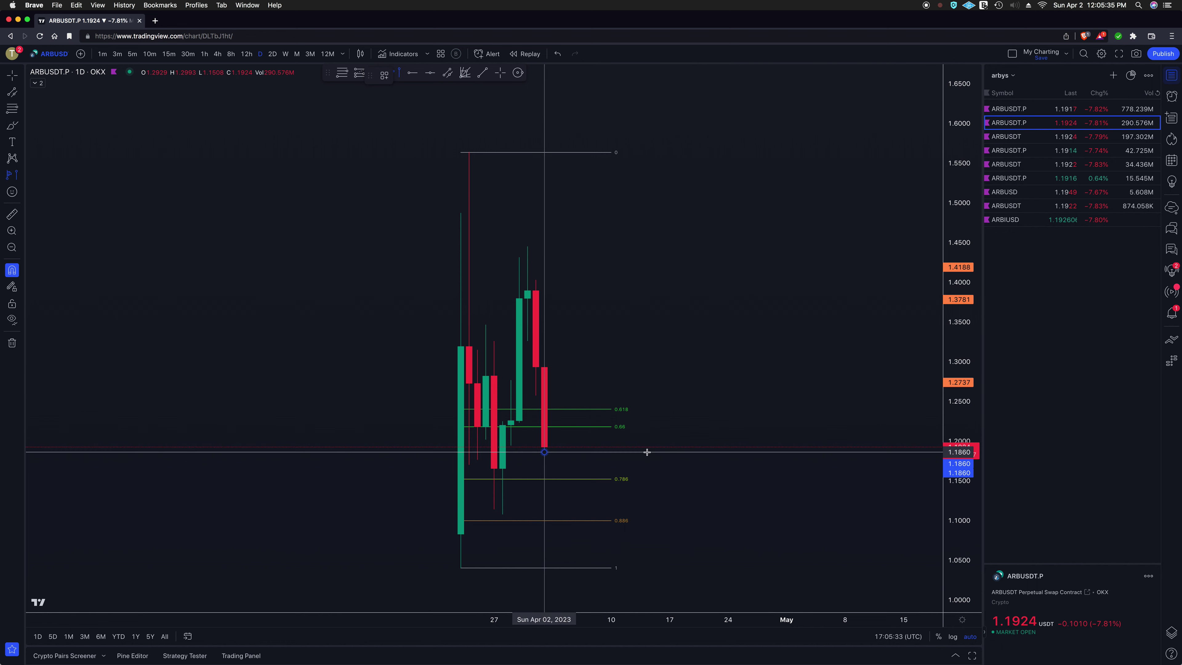
pyautogui.click(263, 409)
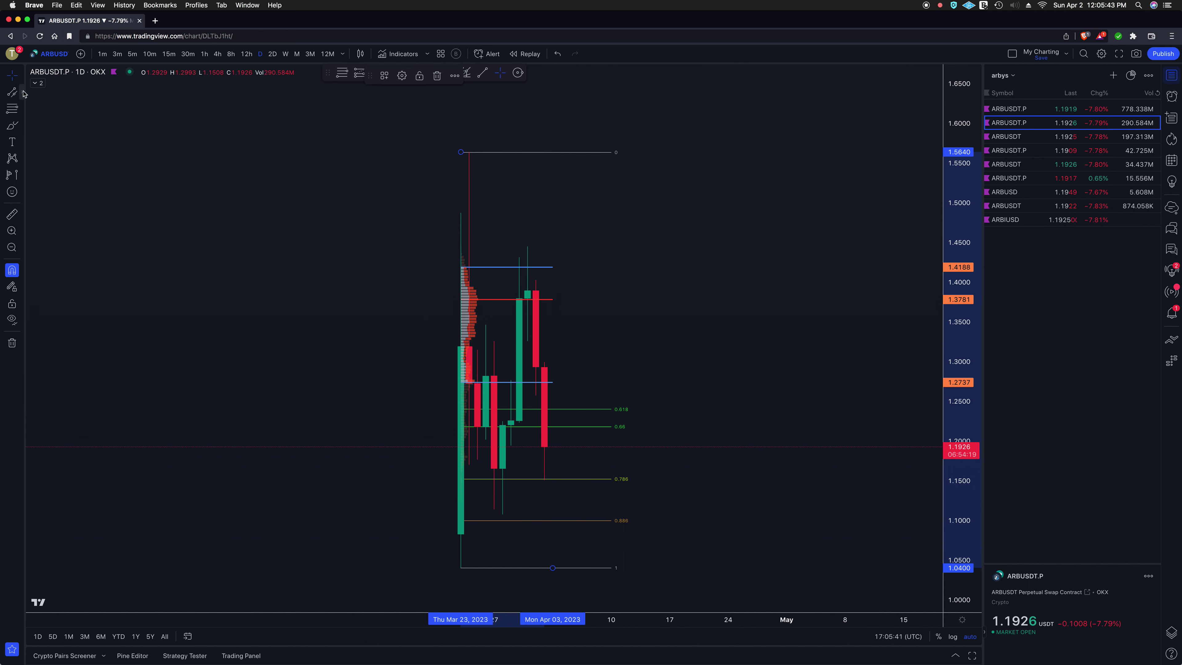
# Place a horizontal line at about 1.2744 on the OKX profile's value area low and apply the 33 - Global VAL template.
pyautogui.click(22, 92)
pyautogui.click(63, 205)
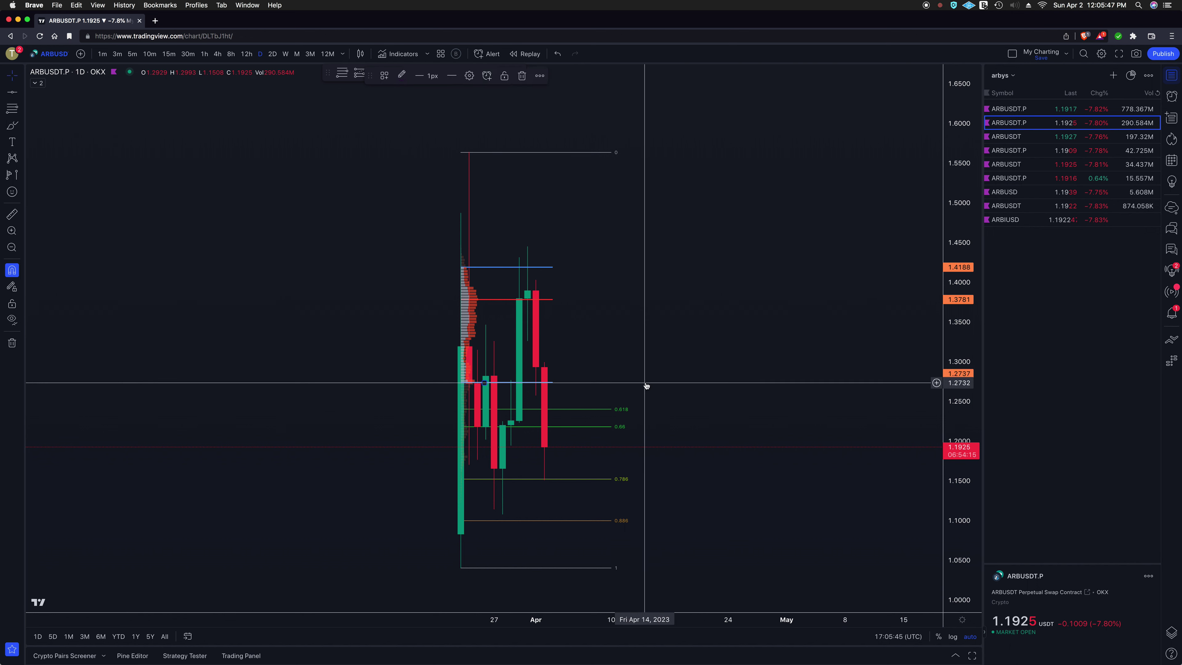
pyautogui.moveTo(646, 389); pyautogui.dragTo(648, 383)
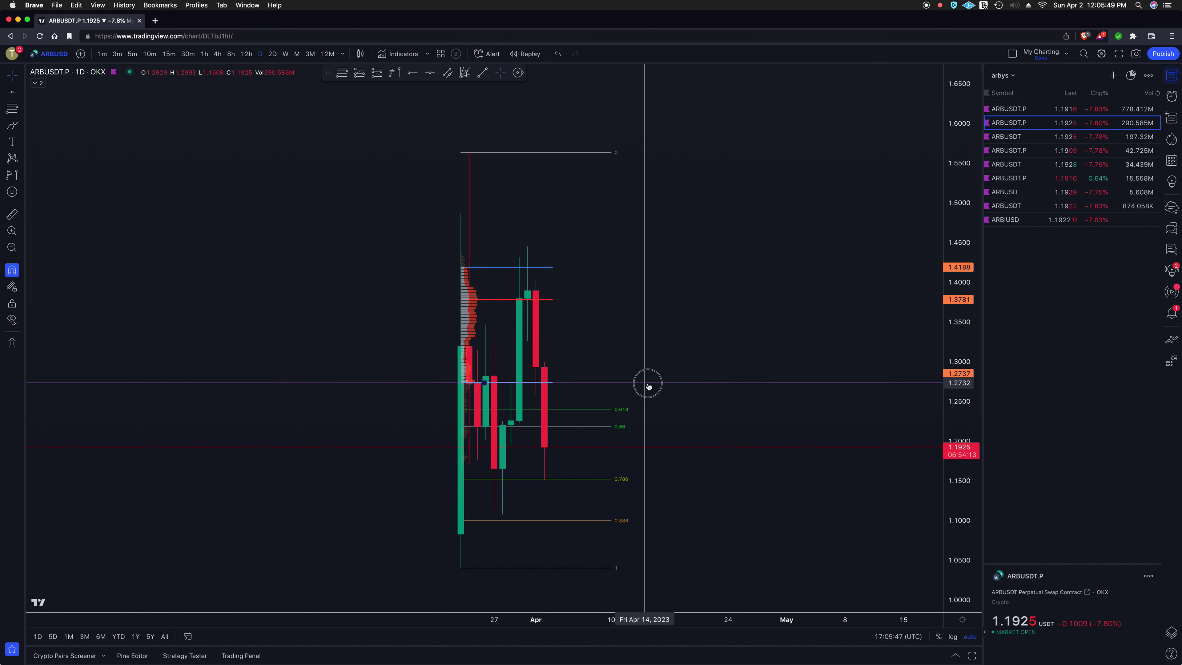
pyautogui.rightClick(647, 383)
pyautogui.moveTo(682, 419)
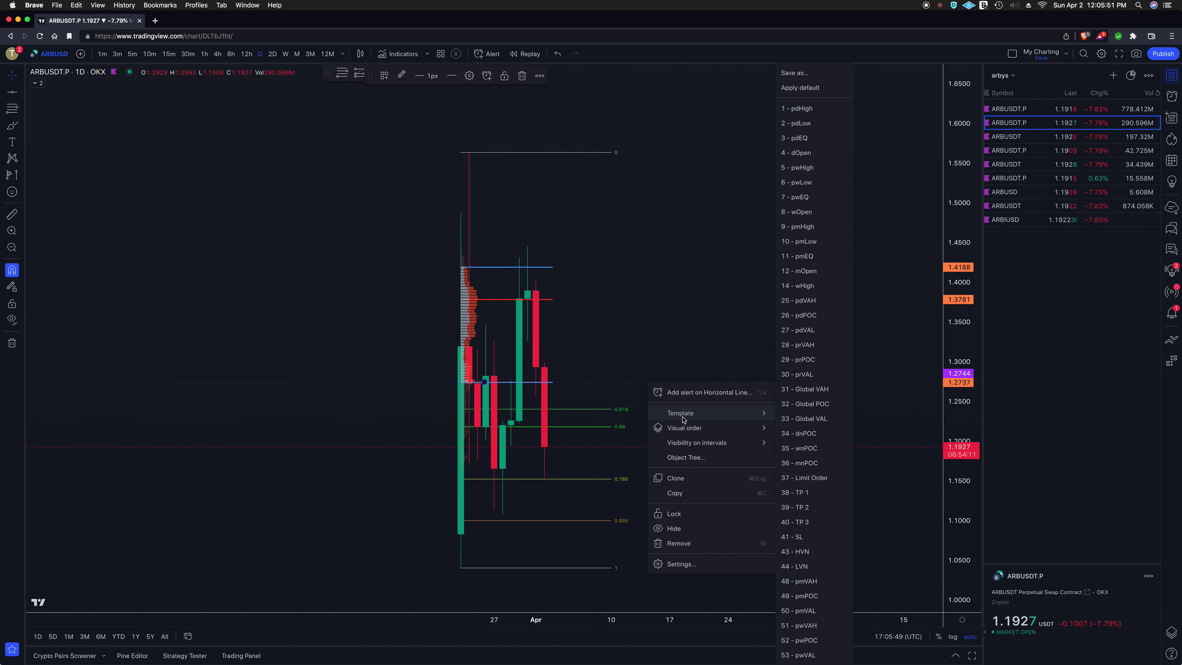
pyautogui.click(819, 420)
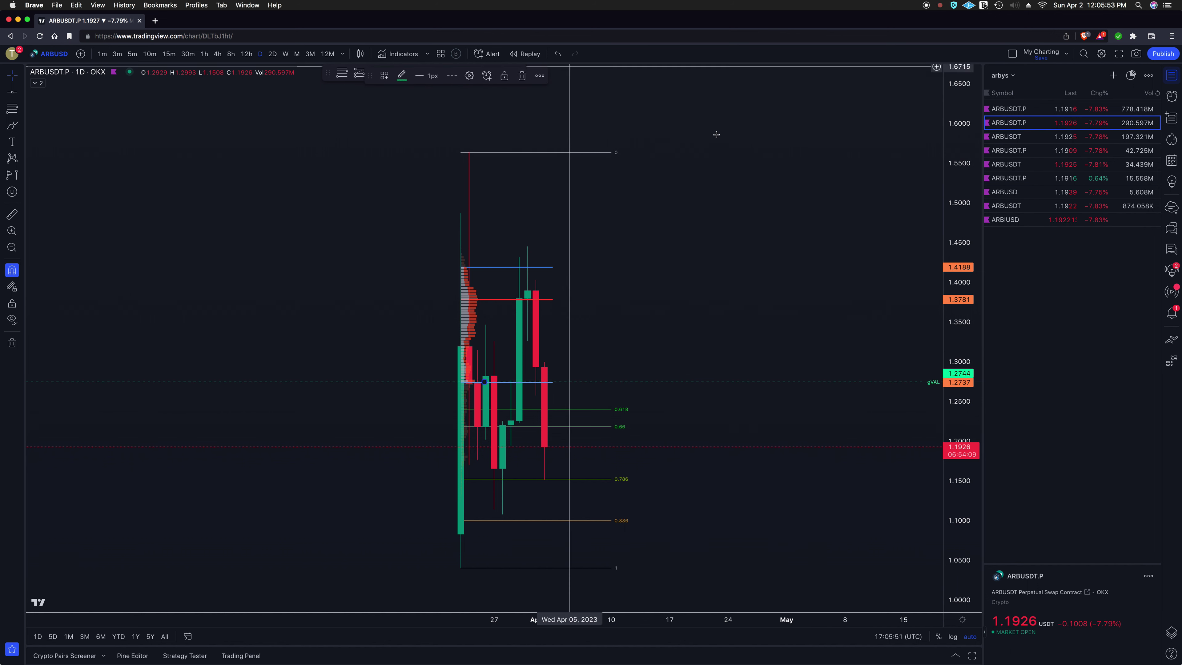
# Draw a fixed range volume profile on the daily Binance ARBUSDT chart covering March 23 to April 2, 2023.
pyautogui.click(1028, 137)
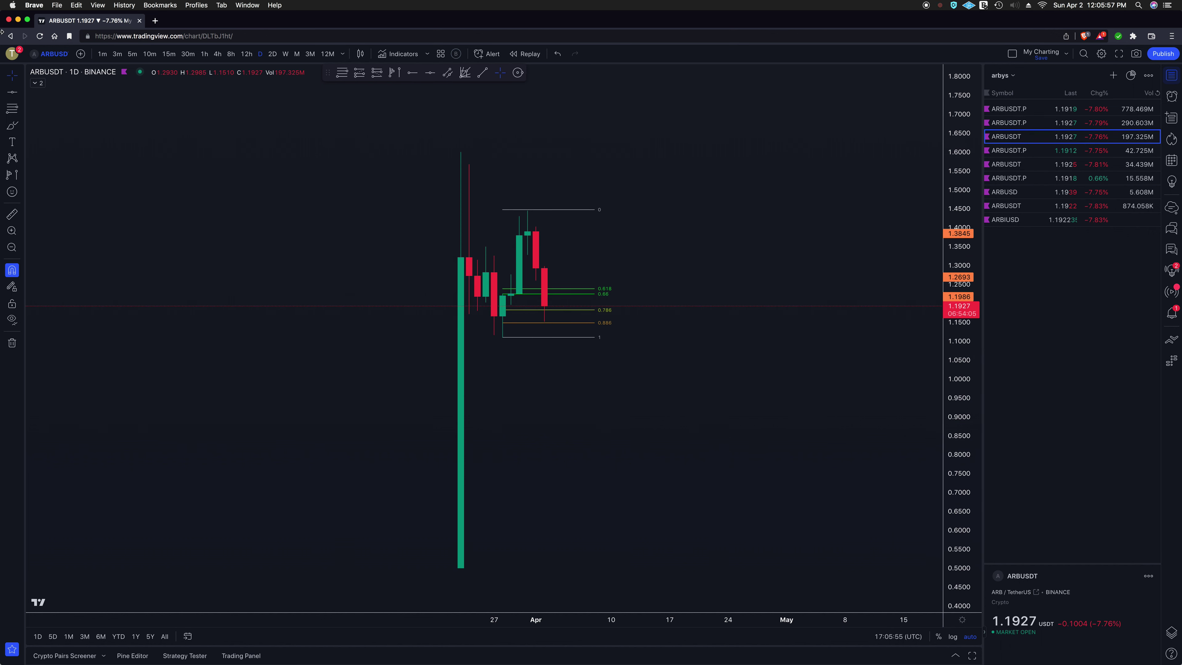
pyautogui.click(3, 172)
pyautogui.click(628, 401)
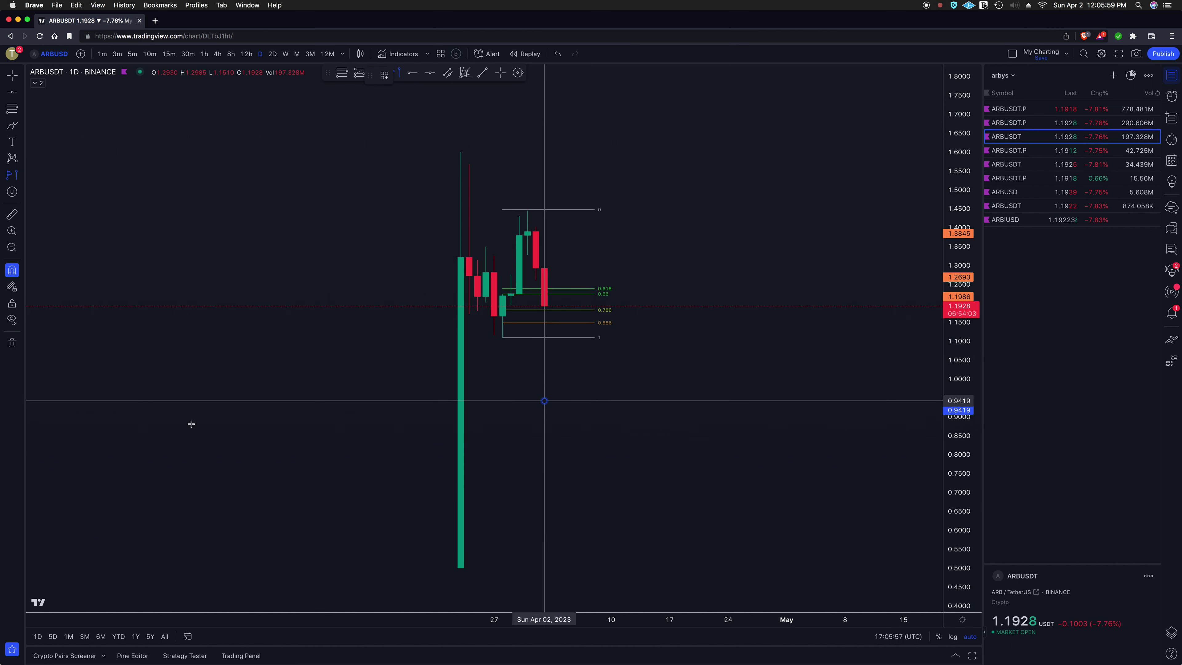
pyautogui.click(96, 439)
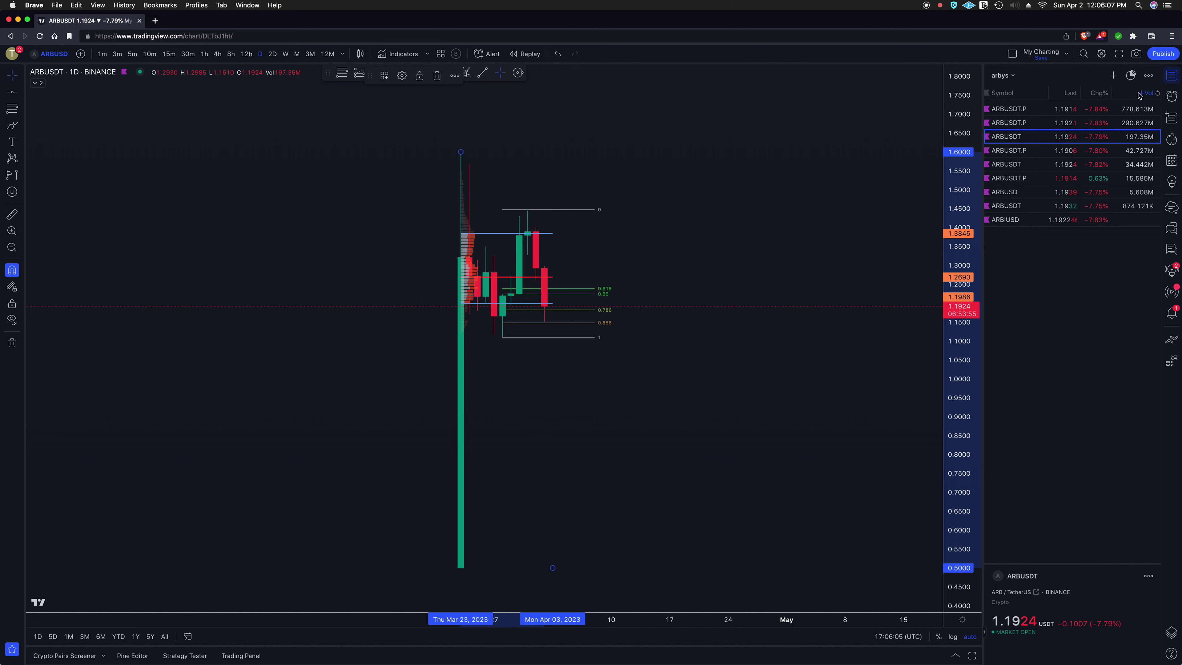
# Compare the daily price range and levels on the Binance ARBUSDT.P, OKX ARBUSDT.P and OKX ARBUSDT charts.
pyautogui.click(1126, 108)
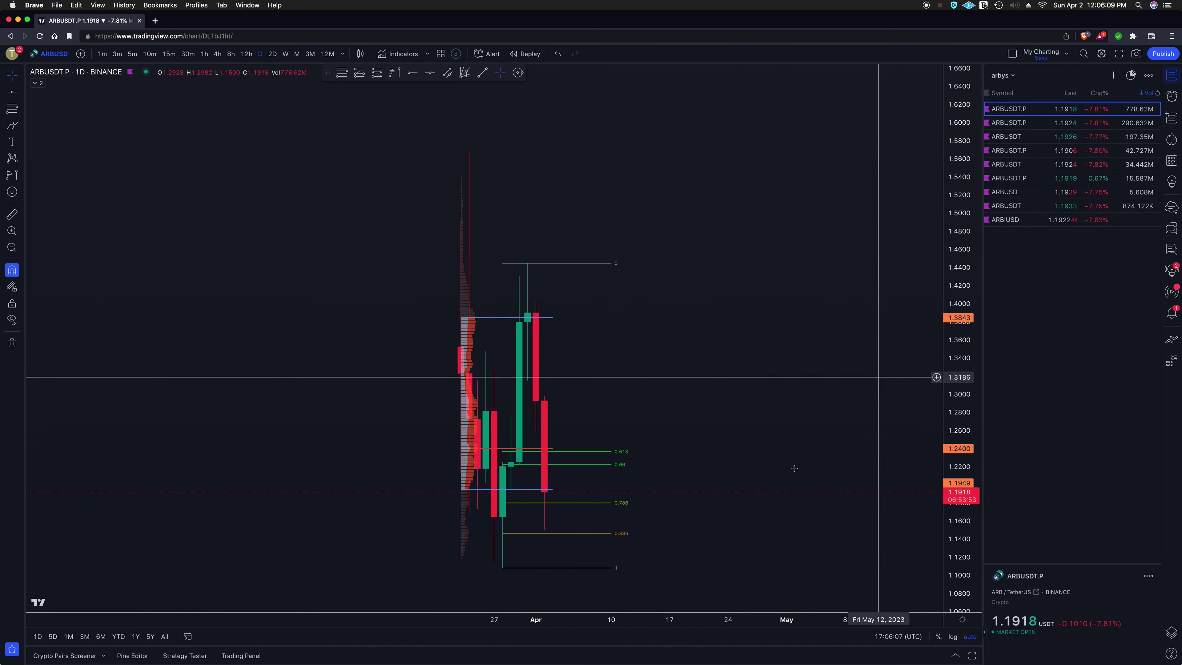
pyautogui.click(1127, 122)
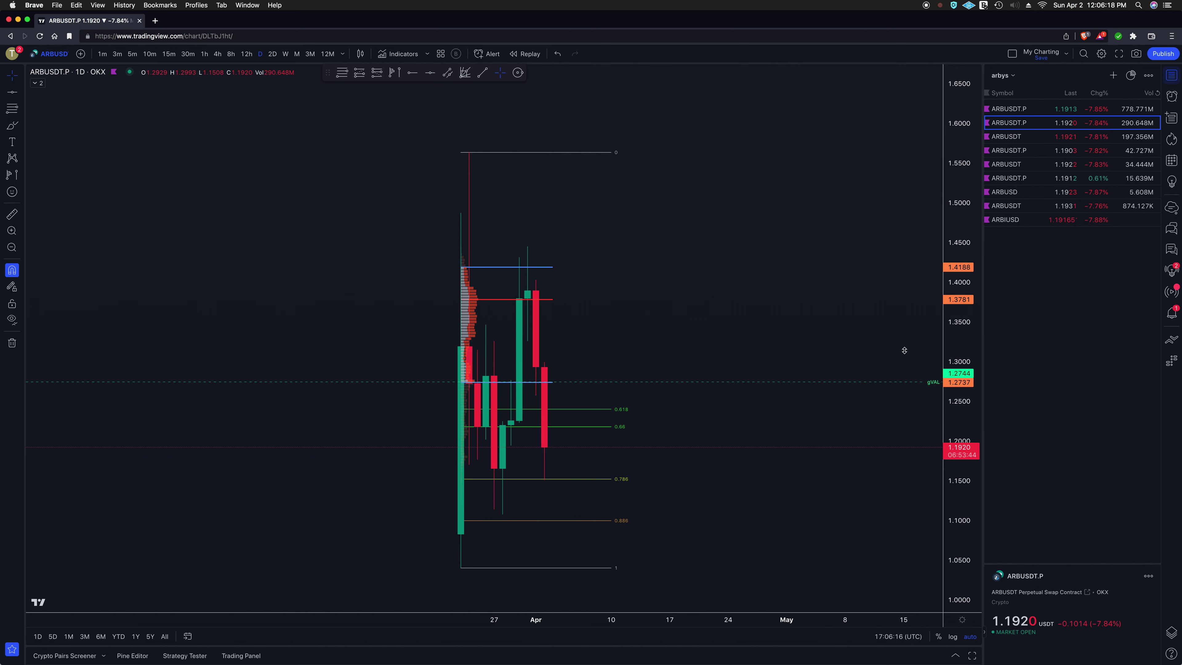
pyautogui.moveTo(964, 265); pyautogui.dragTo(963, 364)
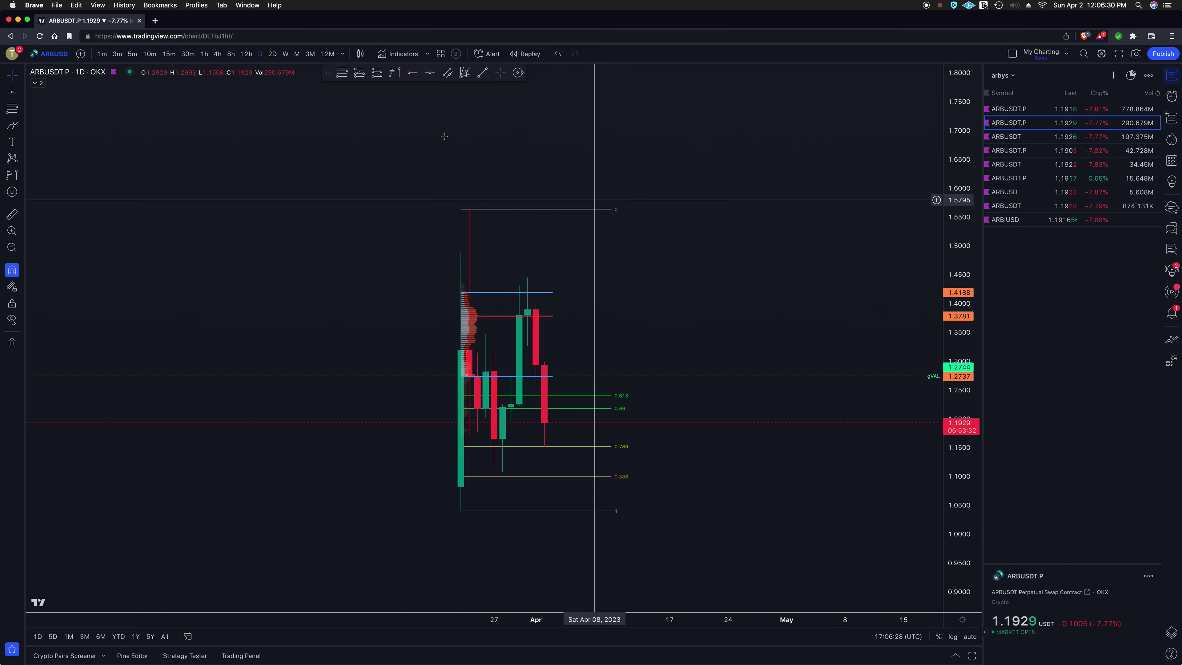
pyautogui.click(1061, 164)
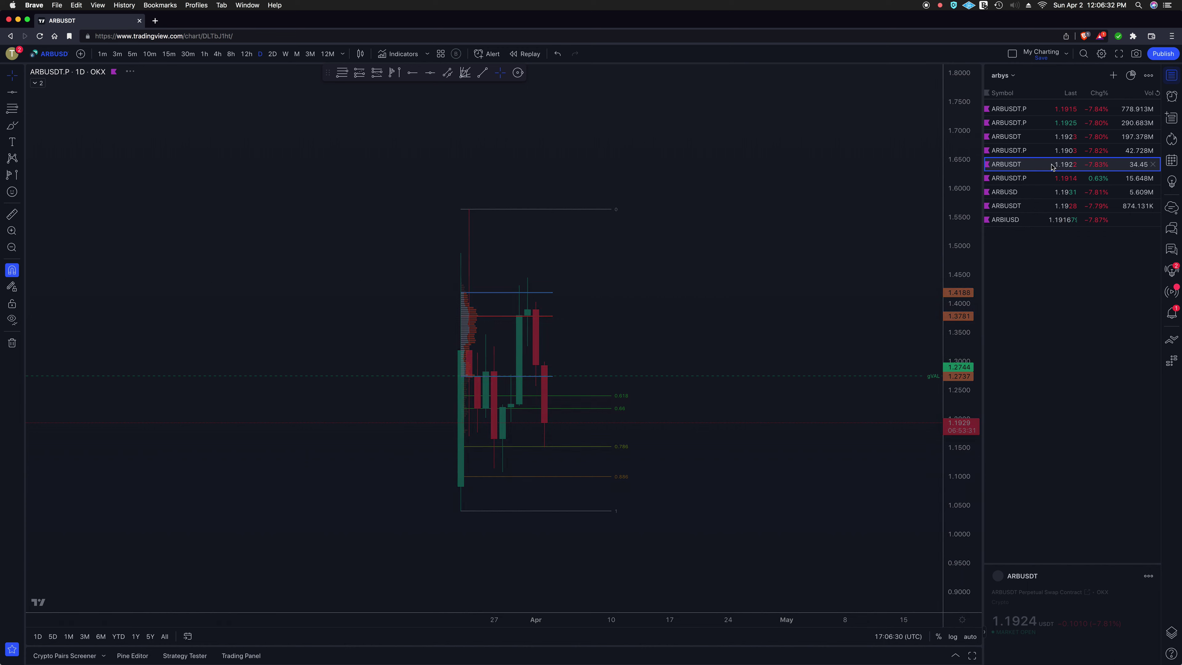
pyautogui.moveTo(968, 413); pyautogui.dragTo(977, 303)
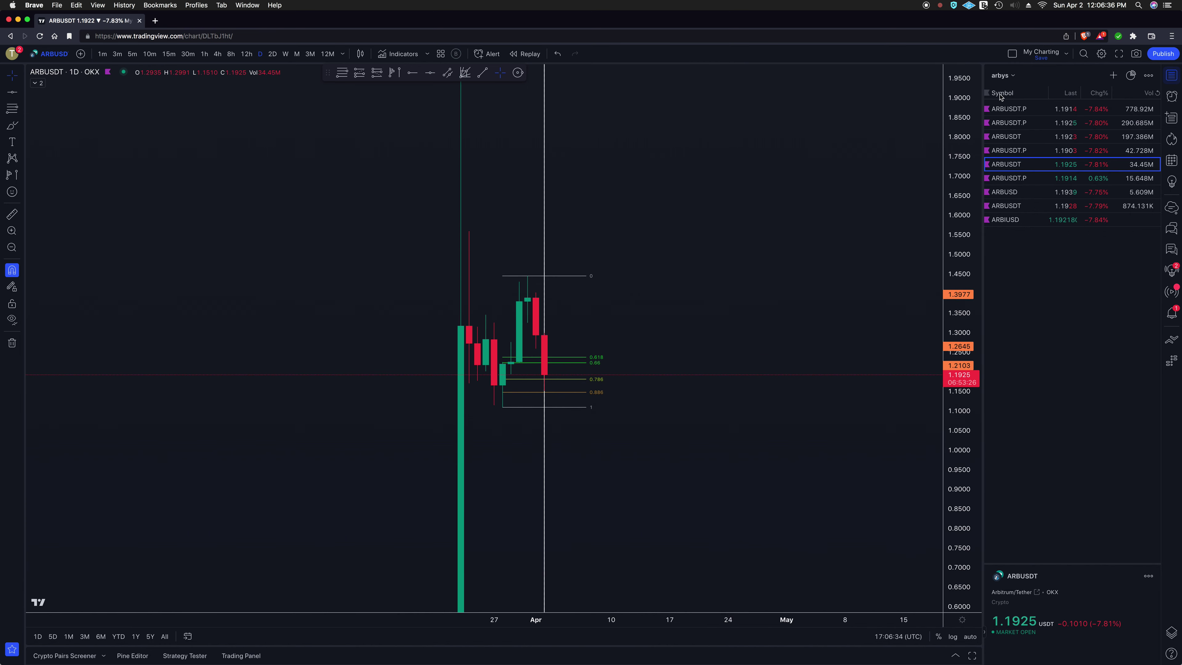
pyautogui.moveTo(971, 179); pyautogui.dragTo(967, 278)
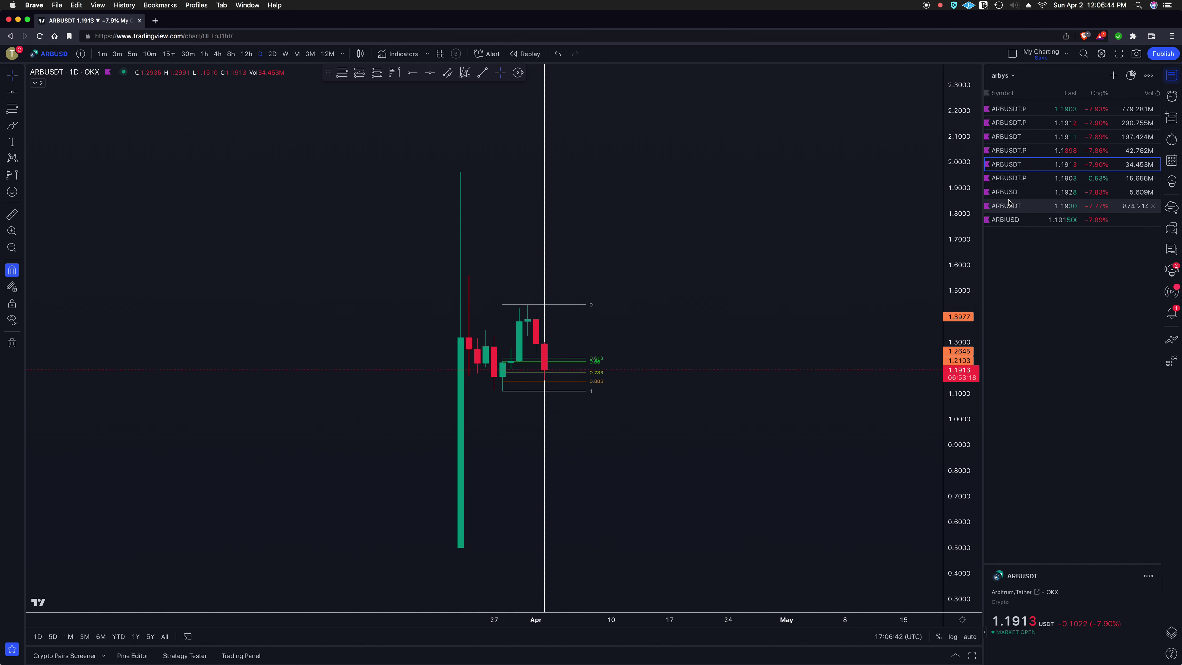
pyautogui.moveTo(946, 210); pyautogui.dragTo(950, 231)
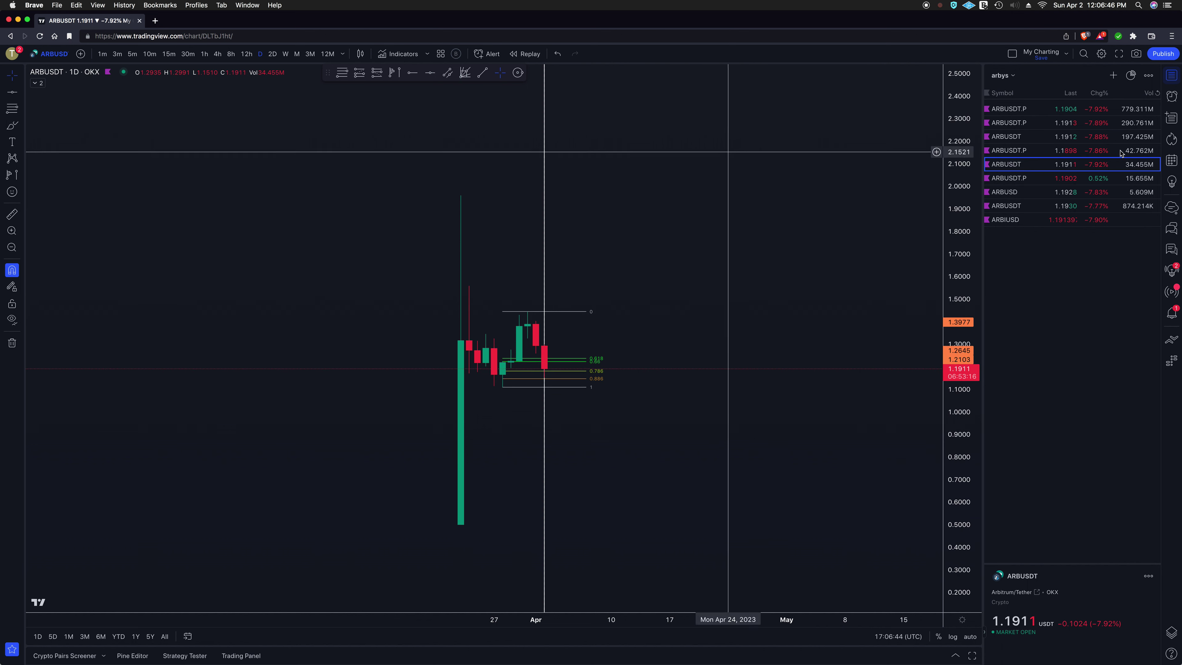
# Add Bybit's ARUSDT.P perpetual contract to the arbys watchlist and open its daily chart.
pyautogui.click(1112, 76)
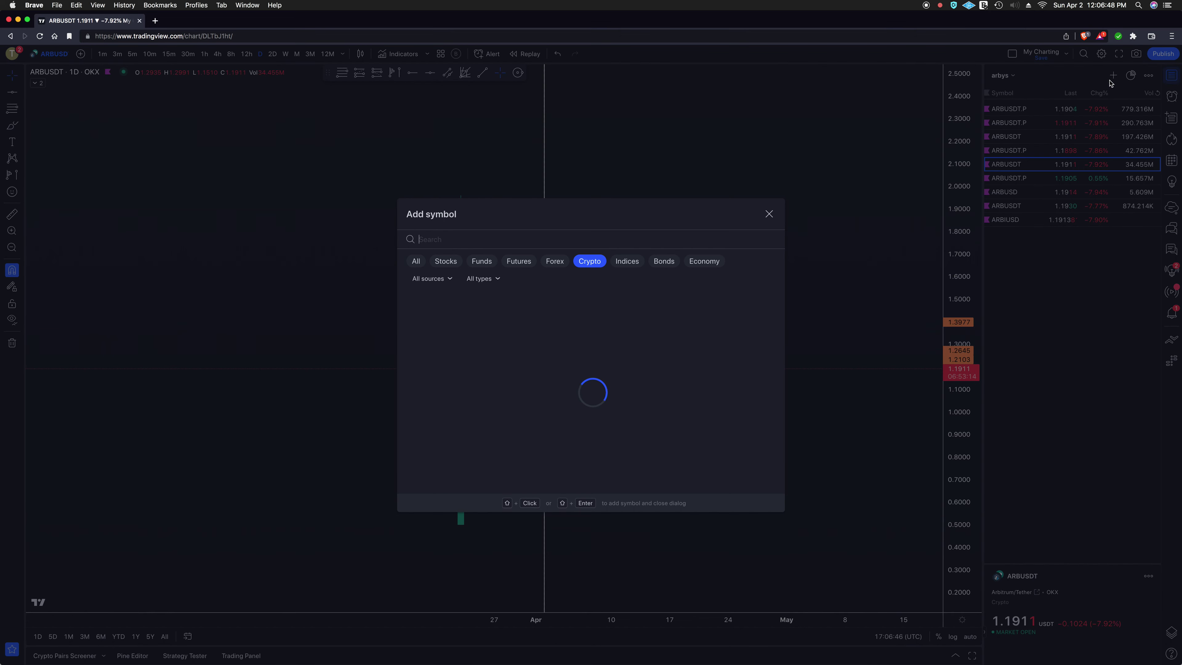
pyautogui.scroll(-5, 472, 363)
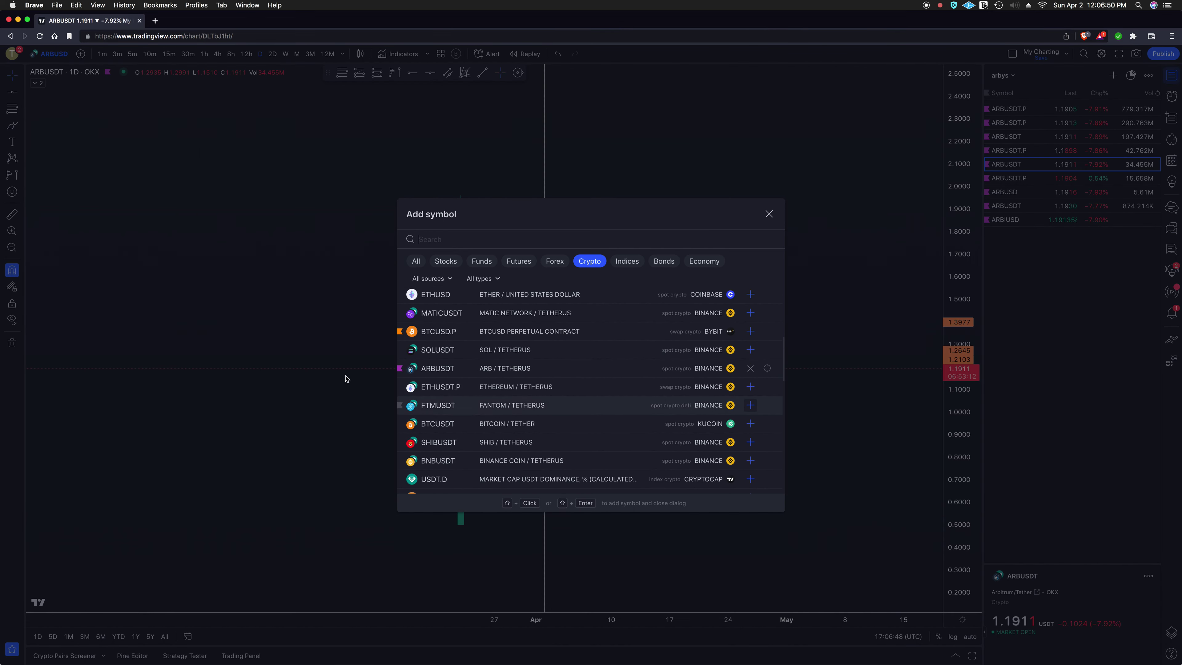
pyautogui.scroll(-10, 471, 362)
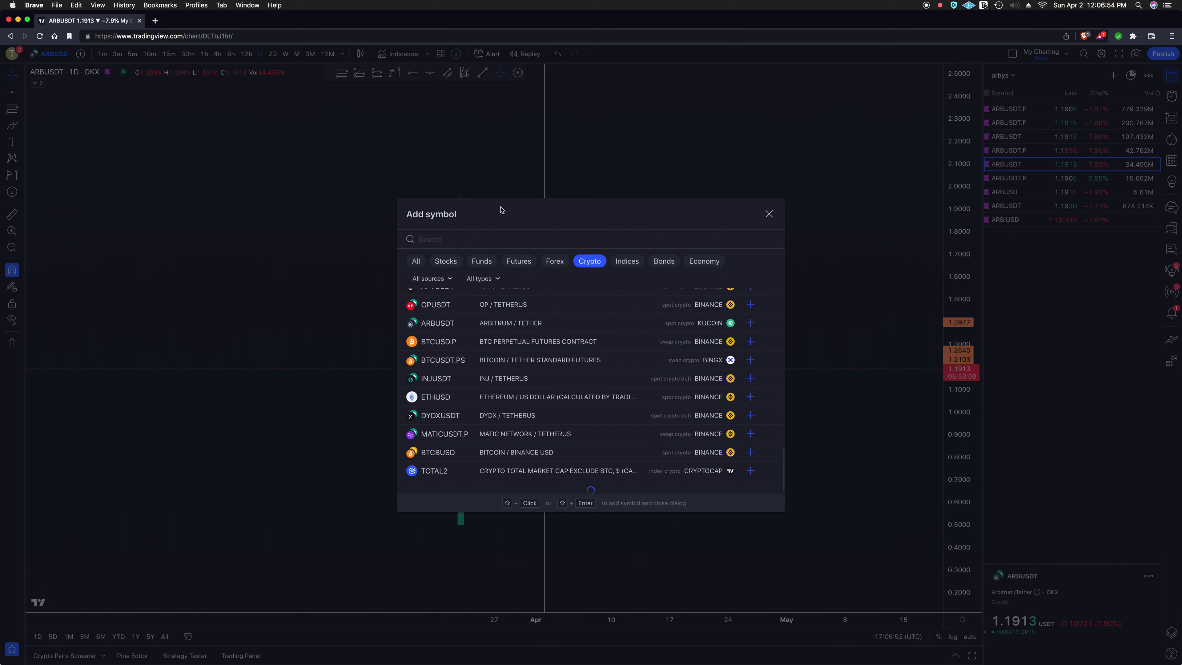
pyautogui.write('AR')
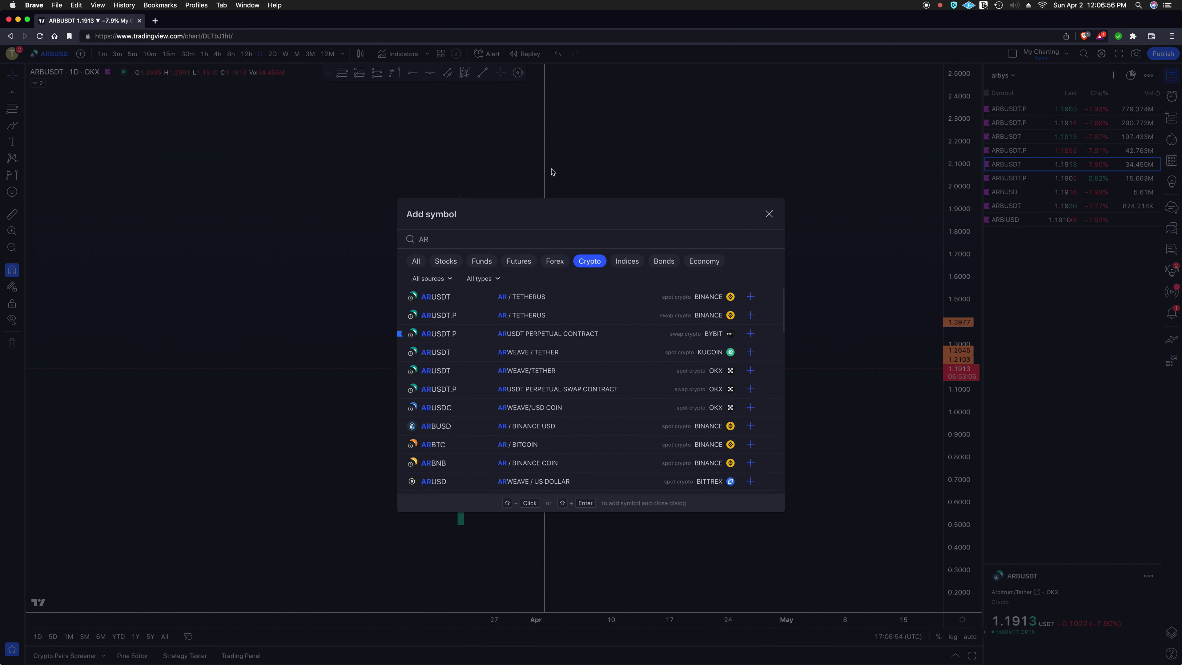
pyautogui.click(750, 333)
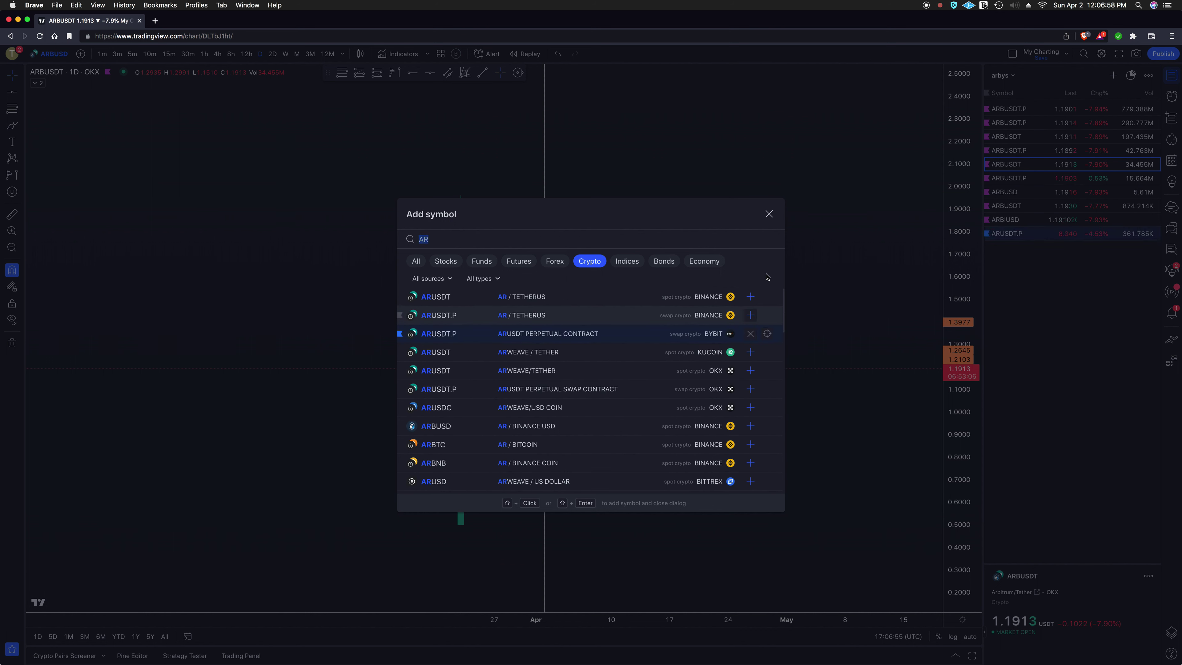
pyautogui.click(772, 212)
pyautogui.click(1066, 234)
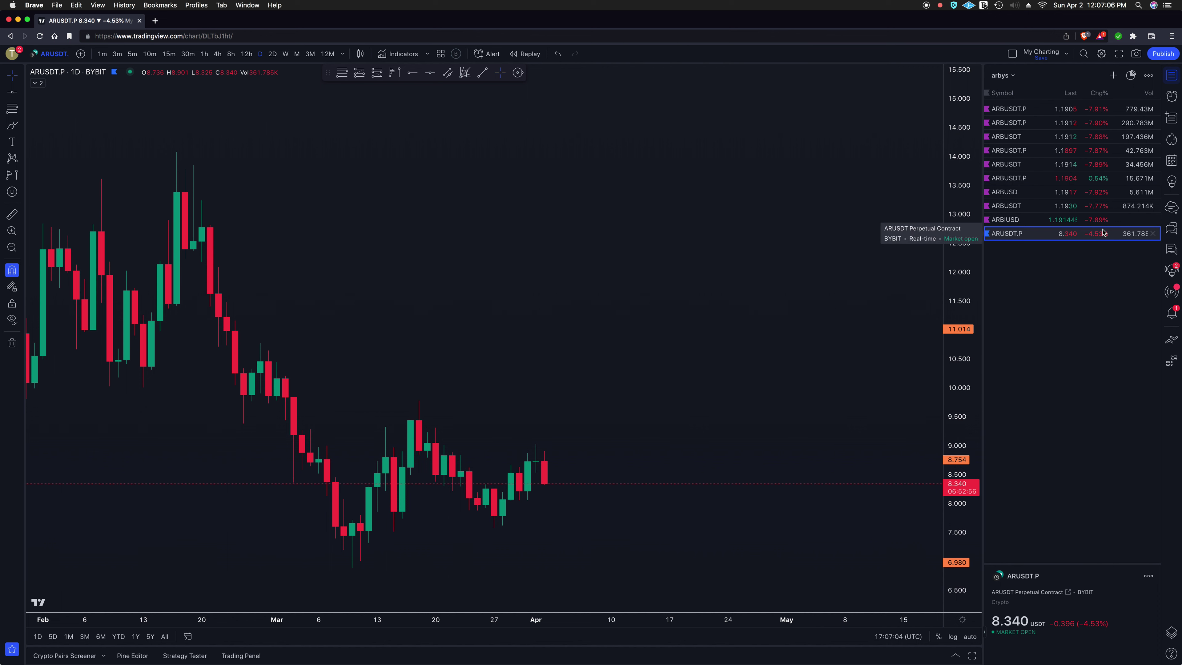
# Replace ARUSDT.P in the arbys watchlist with Bybit's ARBUSDT.P perpetual contract and open its daily chart.
pyautogui.click(1114, 75)
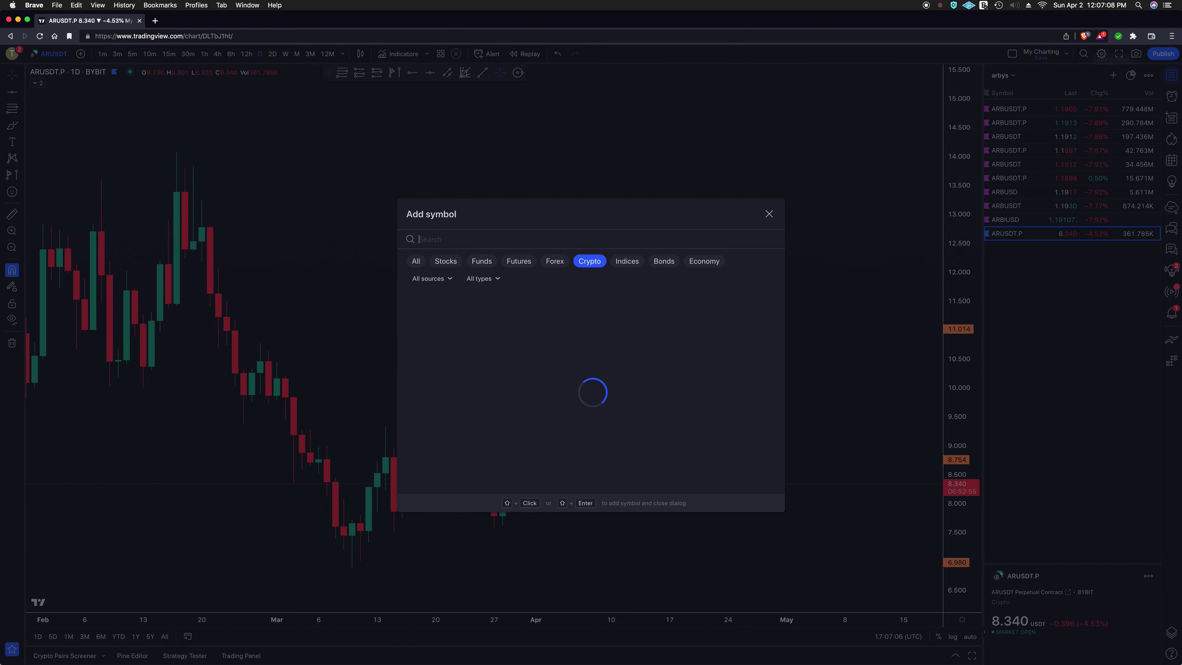
pyautogui.write('AR')
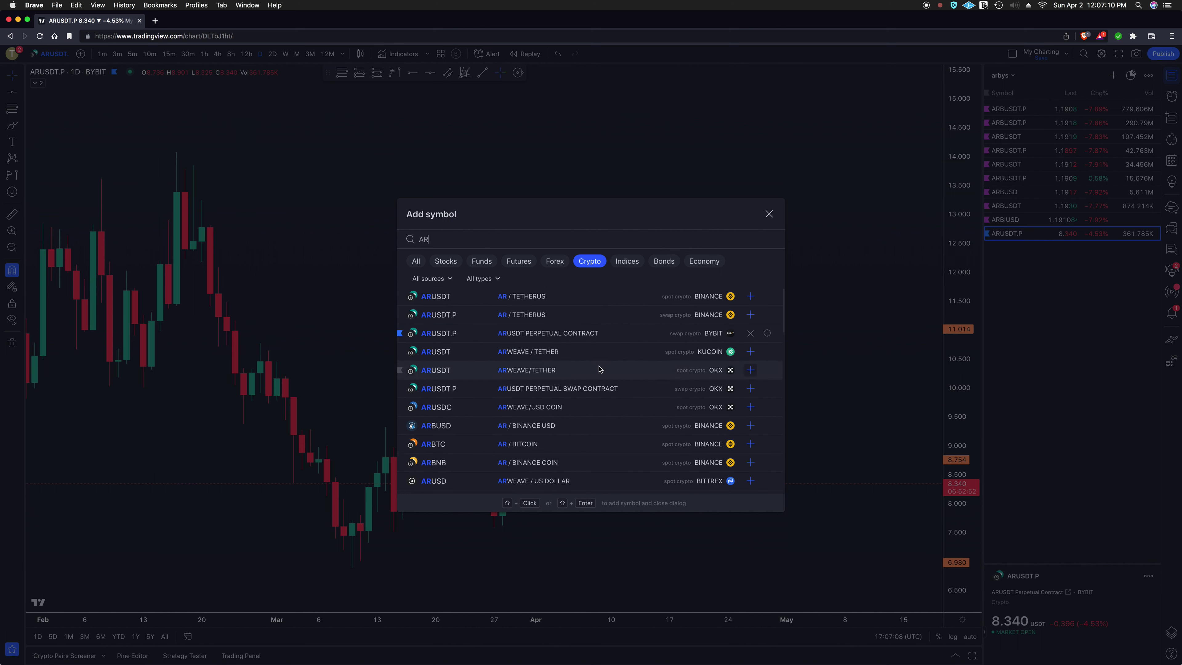
pyautogui.scroll(-5, 596, 356)
pyautogui.scroll(-8, 596, 355)
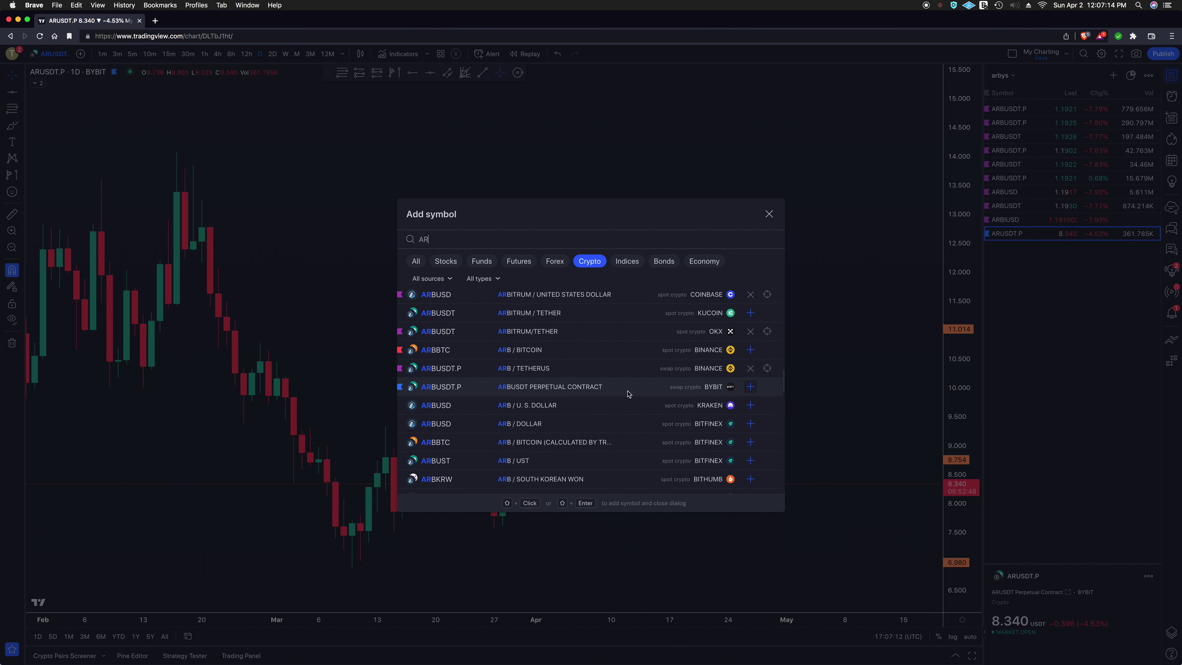
pyautogui.click(769, 214)
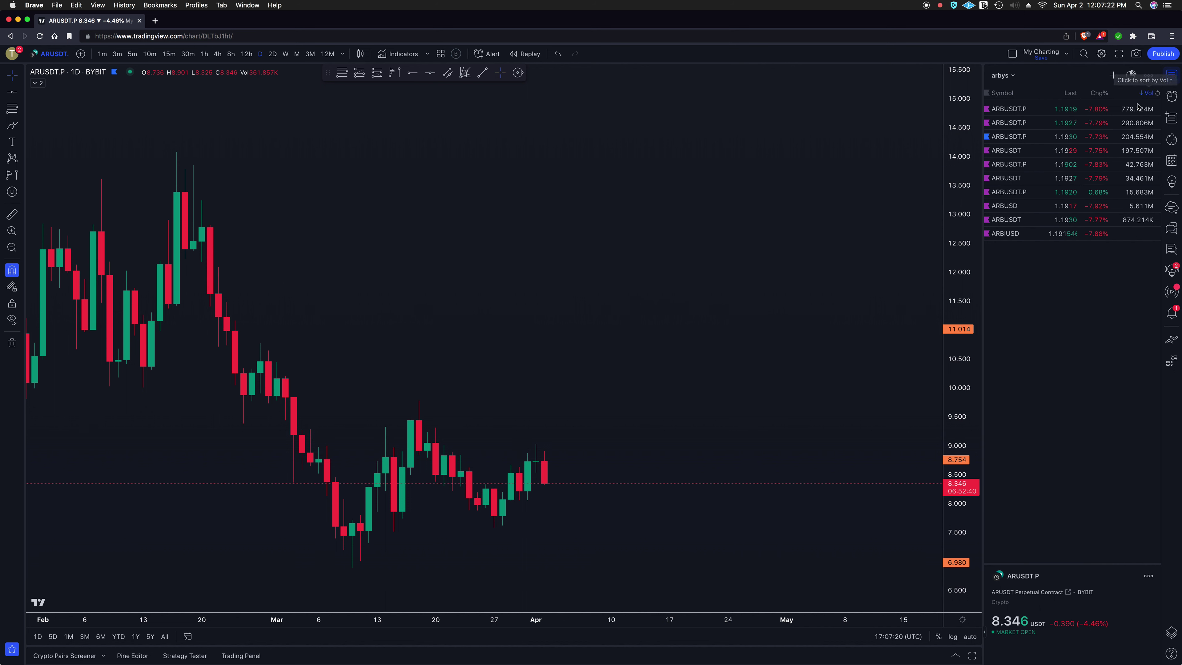
pyautogui.click(1010, 136)
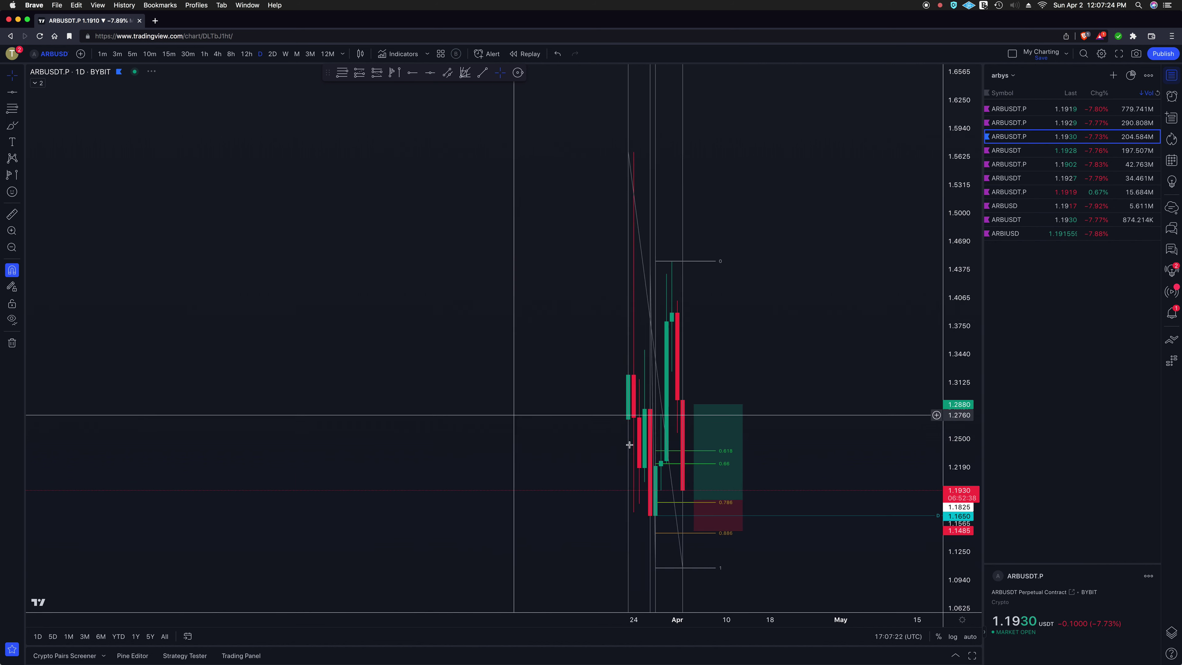
# Set the entry price of the long position on the Bybit ARBUSDT.P chart to 1.18.
pyautogui.scroll(-1, 629, 445)
pyautogui.click(755, 421)
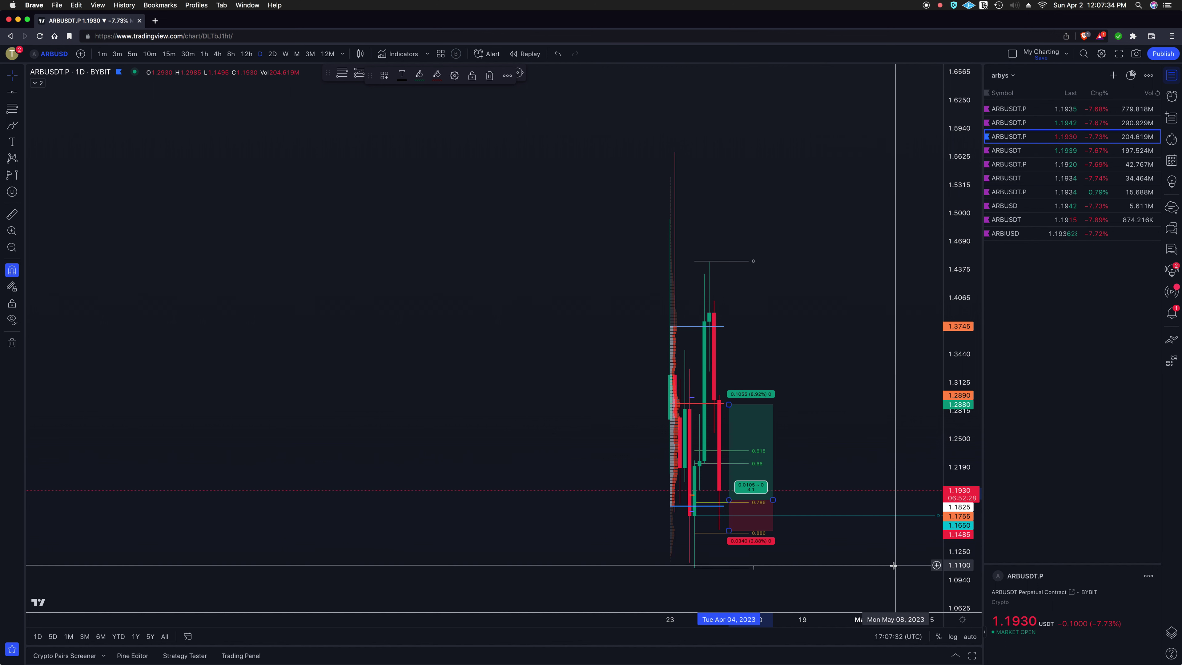
pyautogui.doubleClick(762, 422)
pyautogui.click(522, 273)
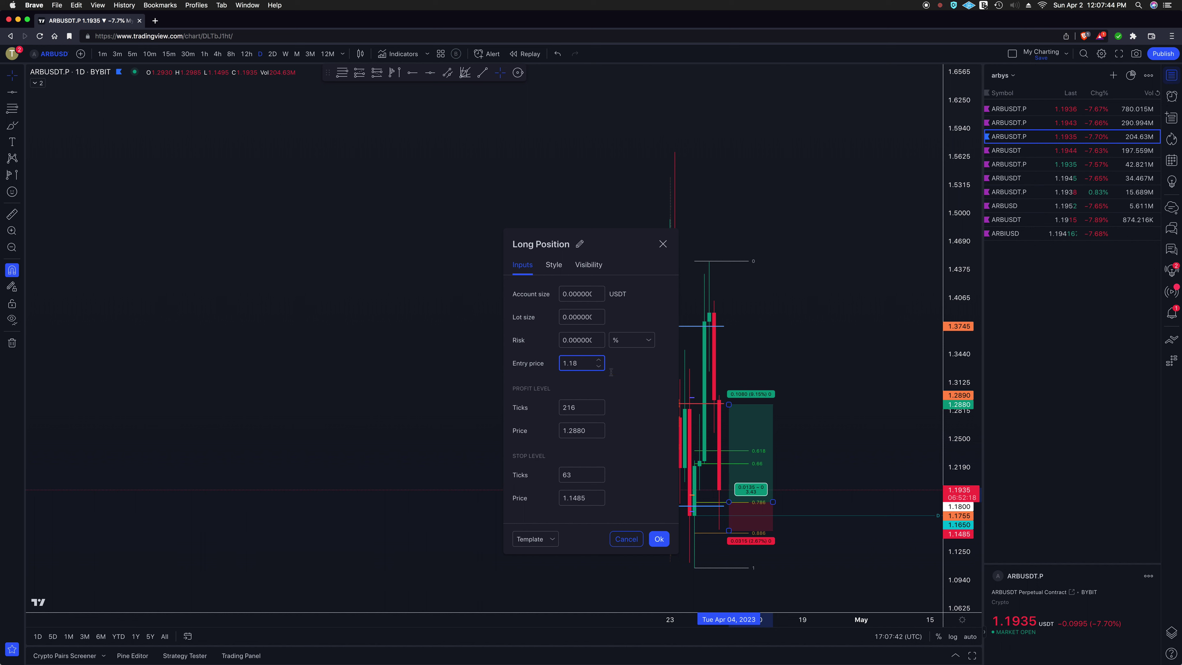
pyautogui.click(841, 339)
# Raise the long position's profit target to about 1.2905, just above the volume profile's point of control line.
pyautogui.moveTo(973, 473); pyautogui.dragTo(973, 387)
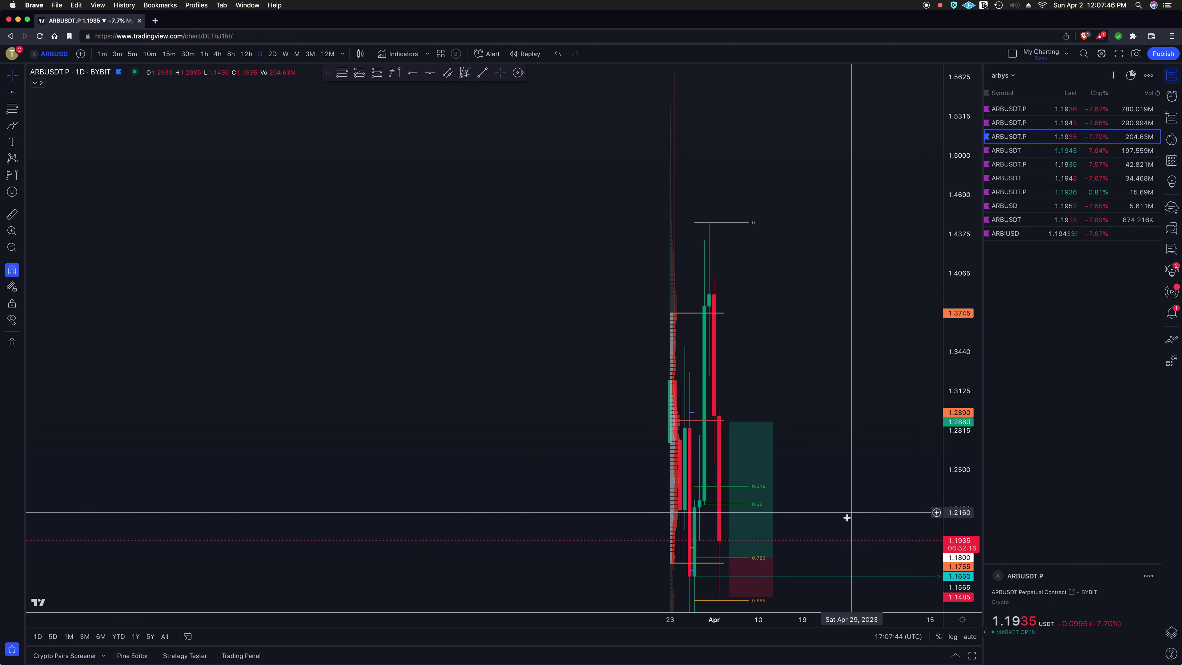
pyautogui.moveTo(845, 410); pyautogui.dragTo(846, 251)
pyautogui.moveTo(731, 263)
pyautogui.mouseDown()
pyautogui.moveTo(731, 317)
pyautogui.moveTo(733, 256)
pyautogui.moveTo(788, 279)
pyautogui.moveTo(774, 259)
pyautogui.mouseUp()
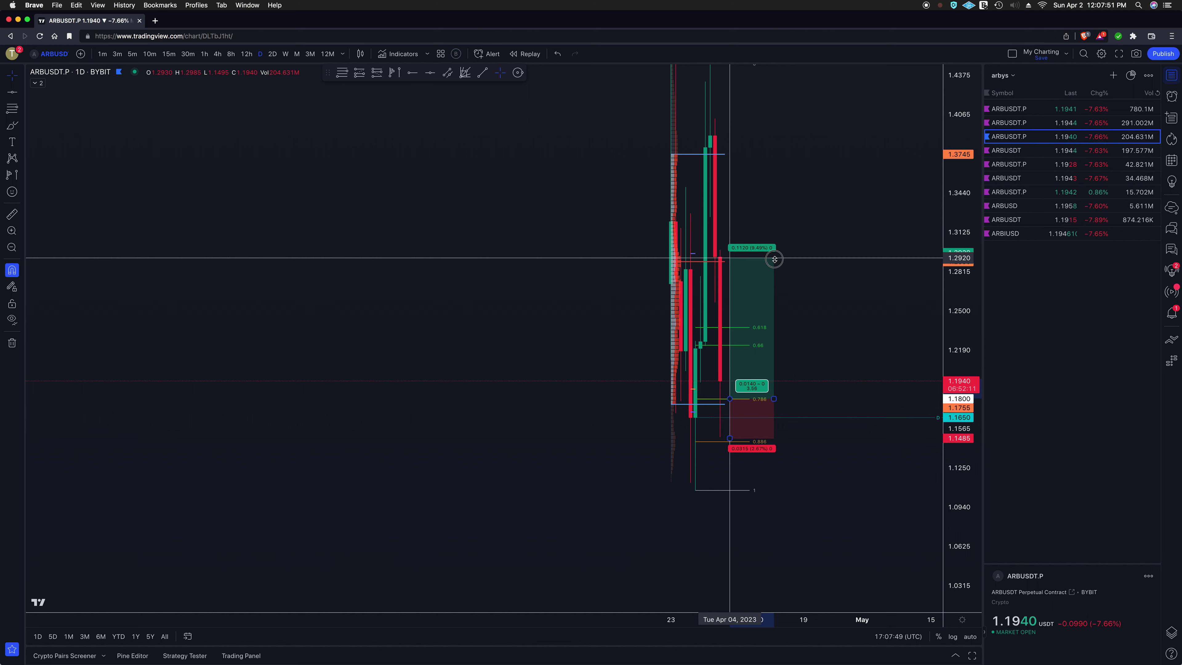
pyautogui.rightClick(694, 155)
pyautogui.moveTo(742, 166)
pyautogui.click(871, 201)
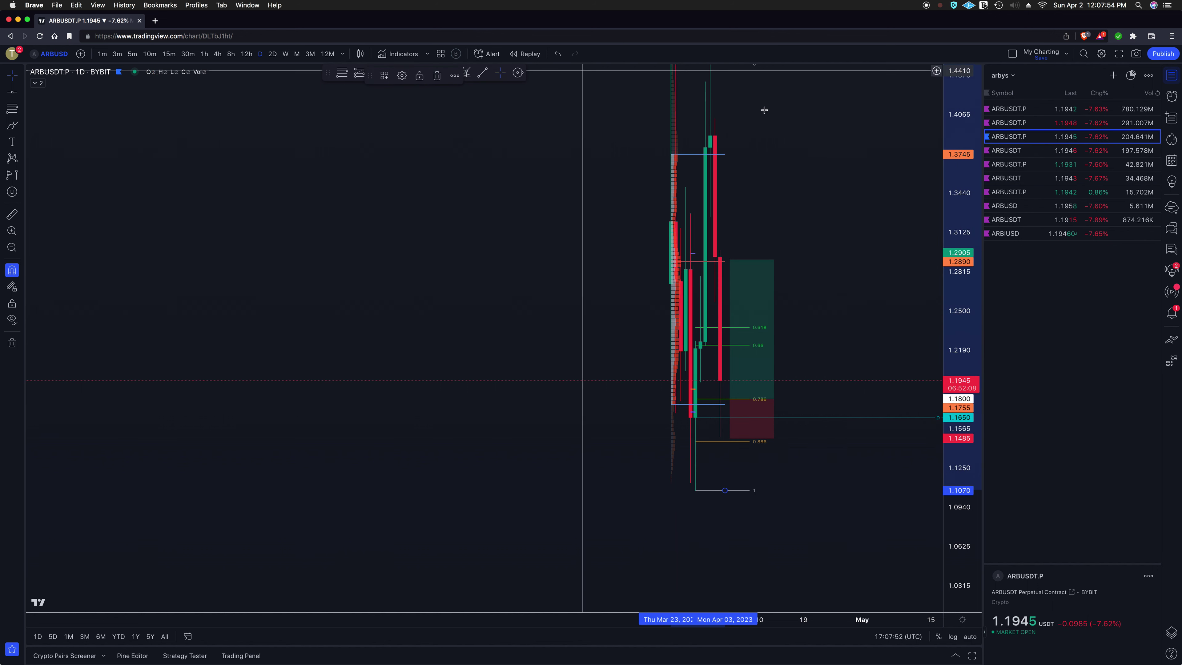
pyautogui.click(749, 316)
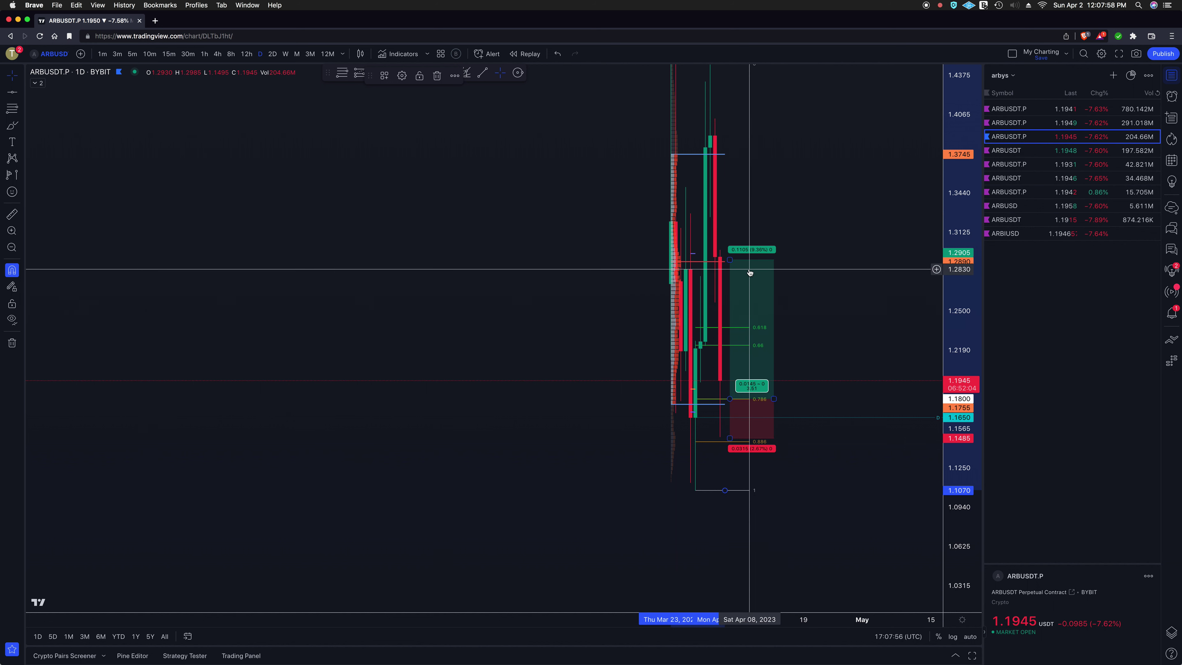
# Adjust the long position's profit target to 1.2890 and its stop level to 1.1435, just below the 0.886 Fibonacci level.
pyautogui.click(732, 260)
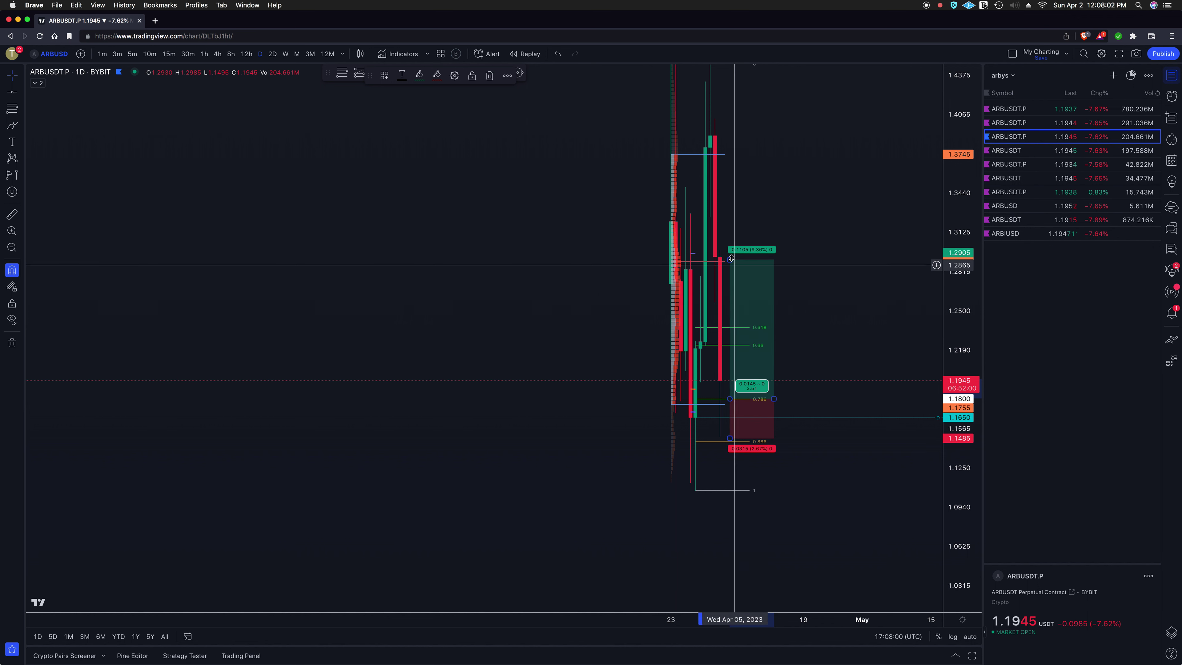
pyautogui.moveTo(731, 262); pyautogui.dragTo(730, 265)
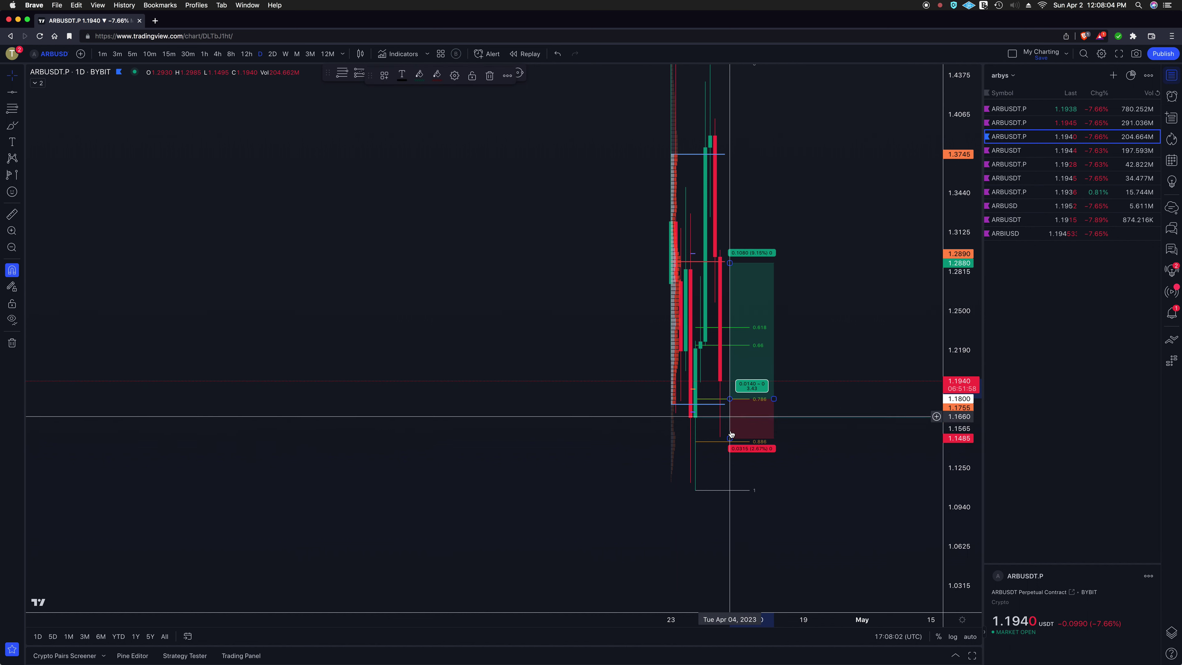
pyautogui.moveTo(730, 444); pyautogui.dragTo(733, 445)
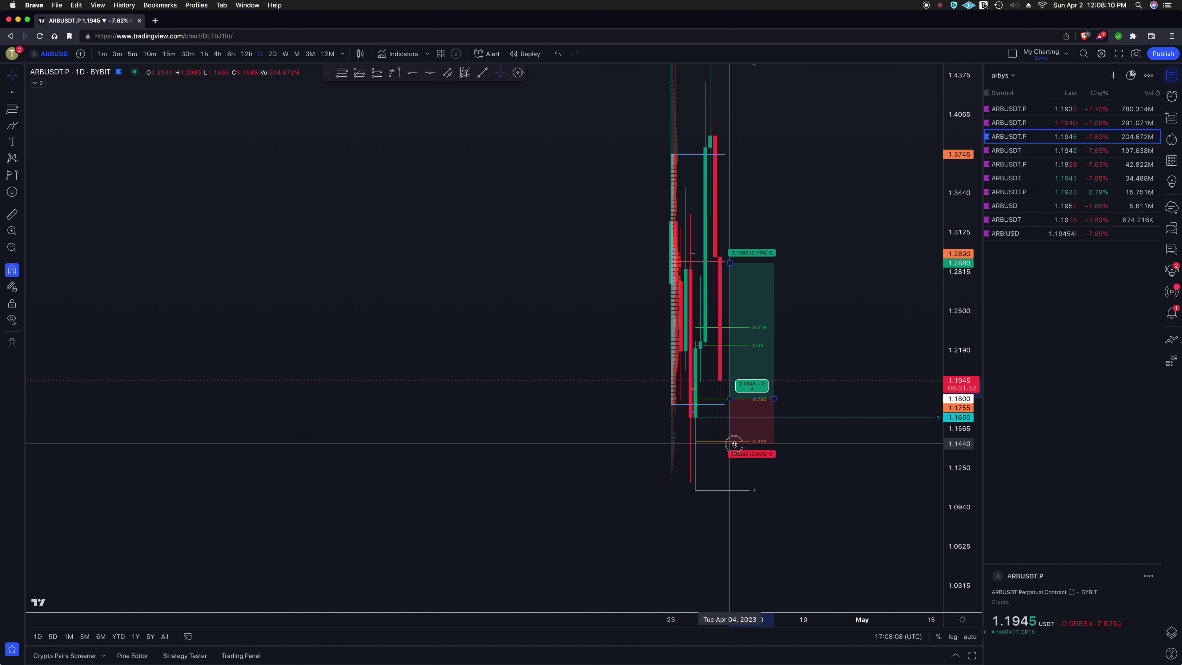
pyautogui.moveTo(733, 262); pyautogui.dragTo(734, 262)
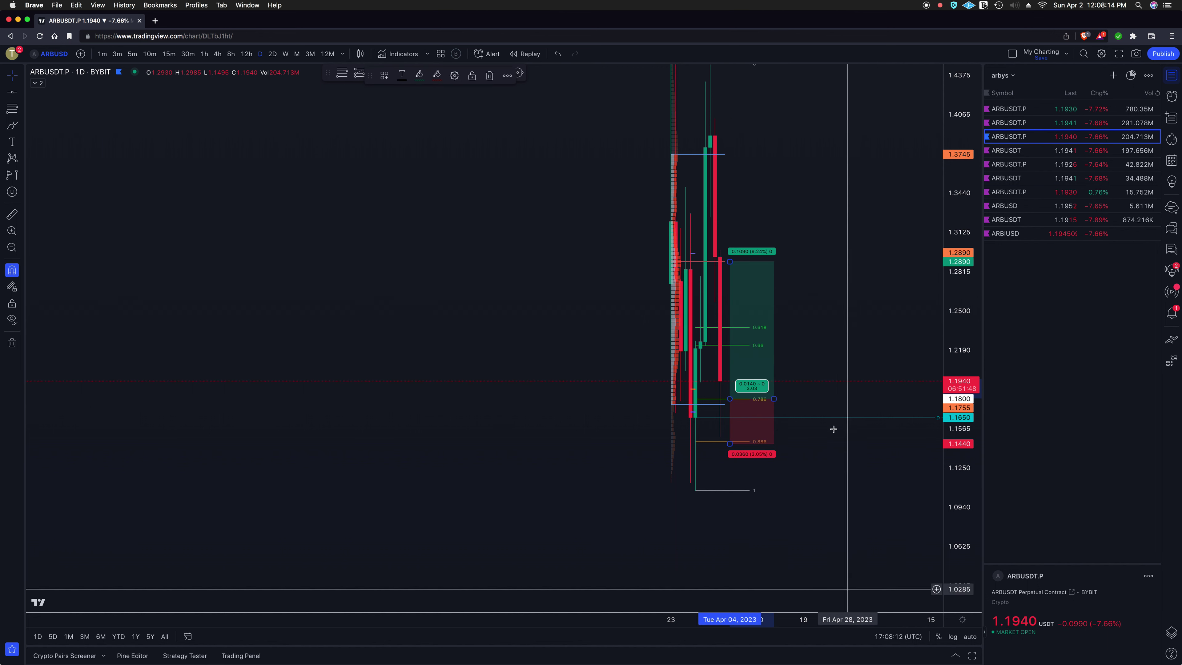
pyautogui.click(834, 427)
pyautogui.click(724, 439)
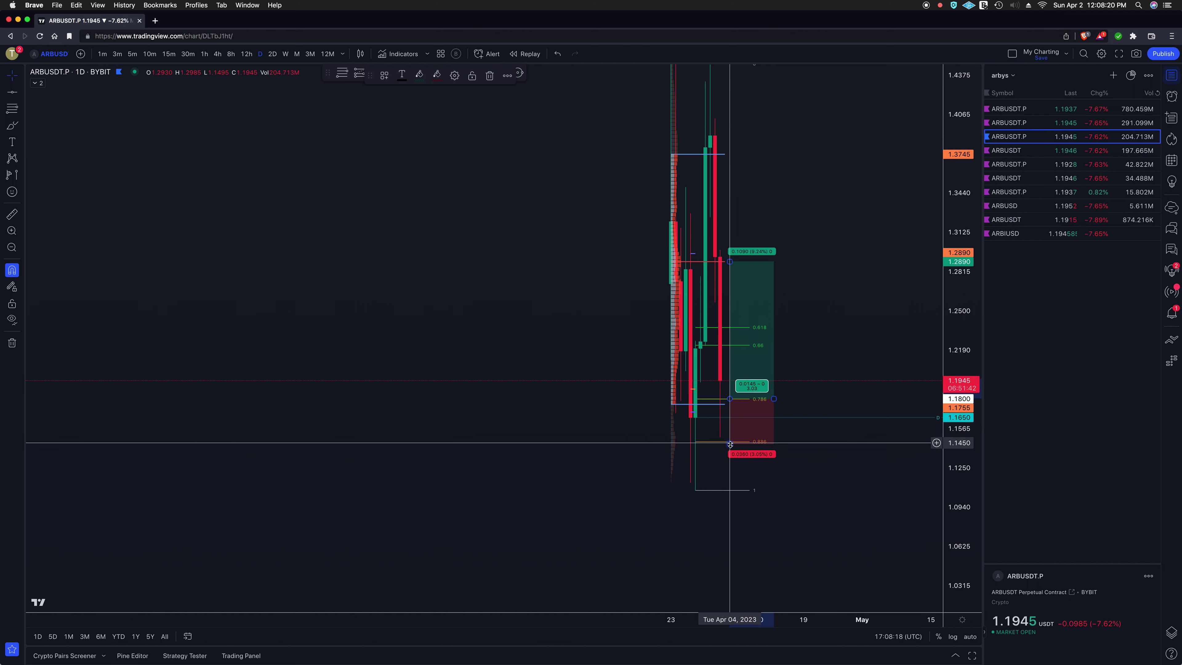
pyautogui.moveTo(730, 444); pyautogui.dragTo(730, 444)
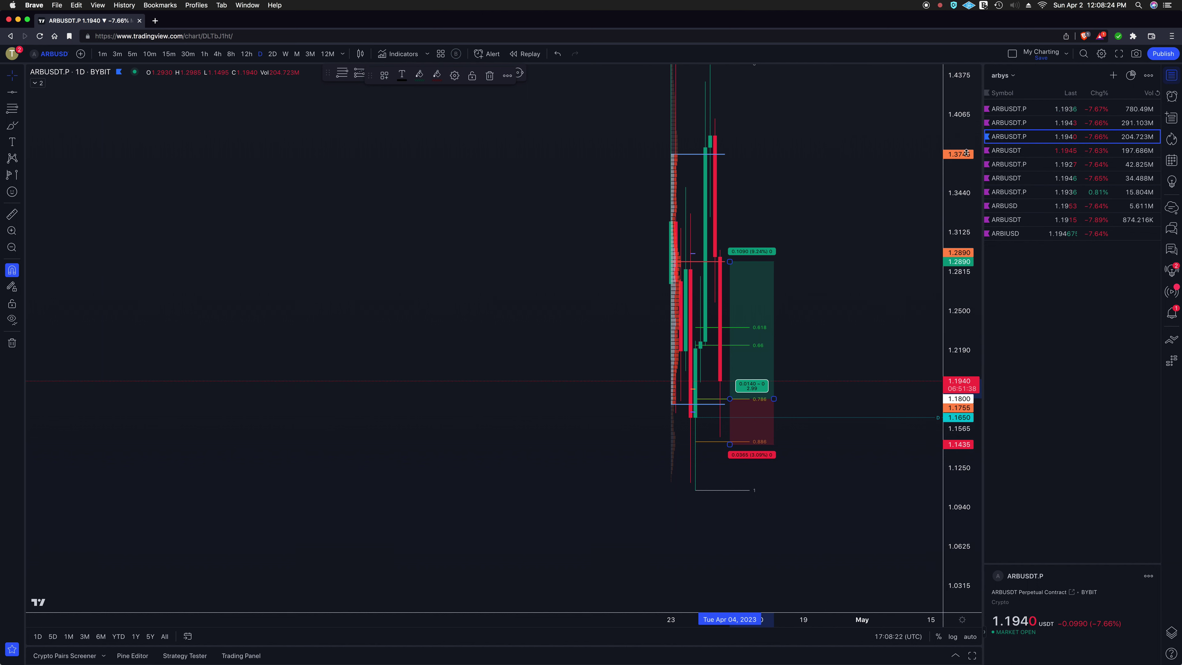
# Compare the daily Bitget ARBUSDT.P, Coinbase ARBUSD and Bybit ARBUSDT.P charts, checking the Bitget and Bybit levels on linear and logarithmic scales.
pyautogui.press('Down')
pyautogui.press('Down')
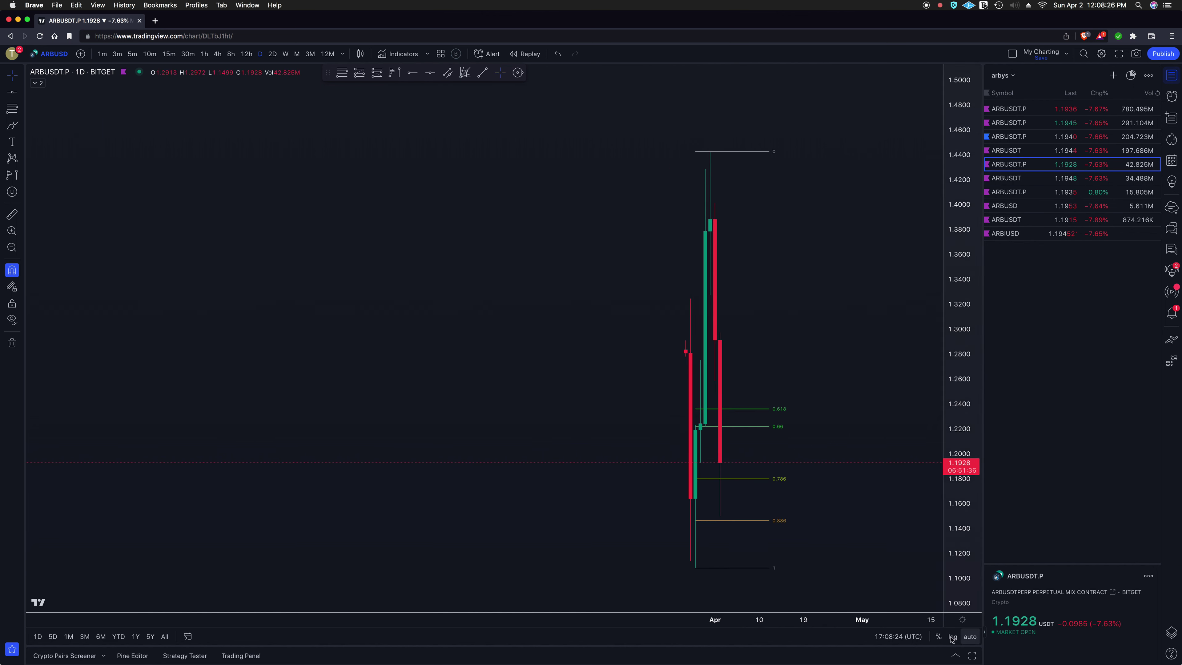
pyautogui.click(952, 638)
pyautogui.click(952, 638)
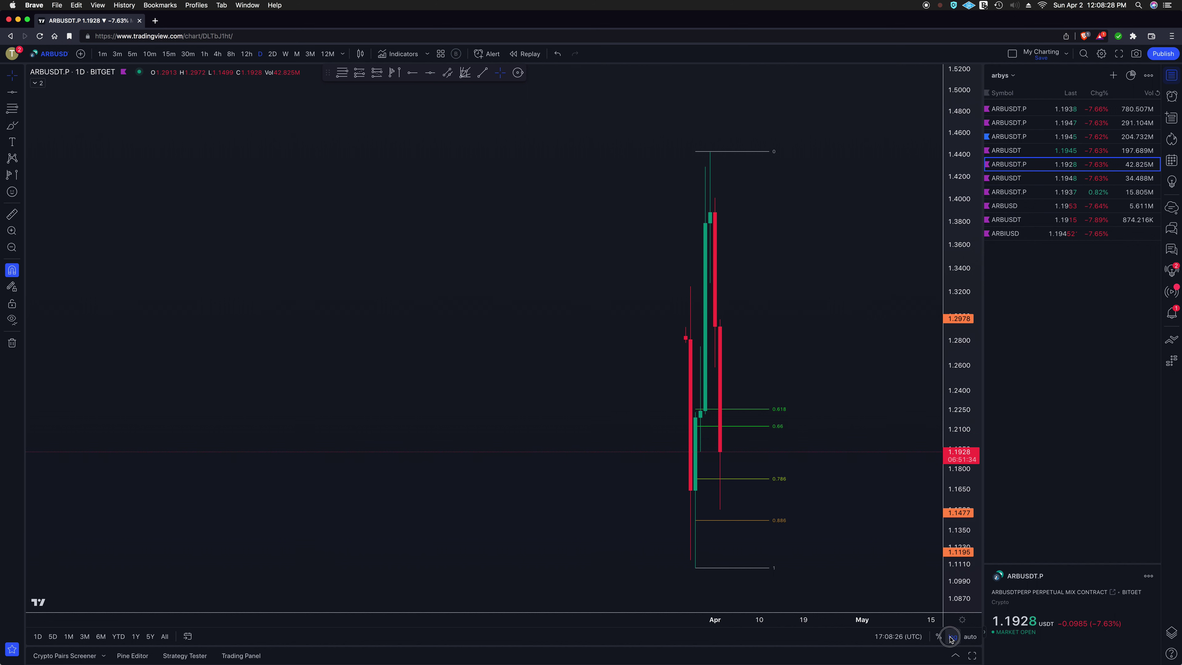
pyautogui.click(1023, 204)
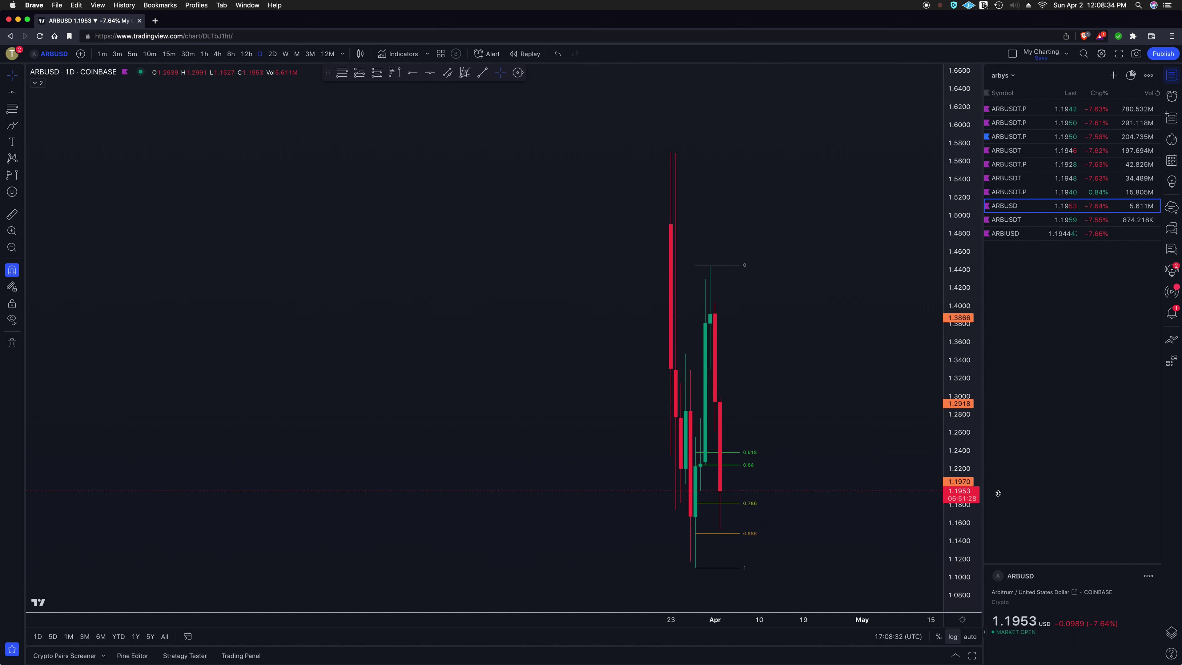
pyautogui.click(1042, 135)
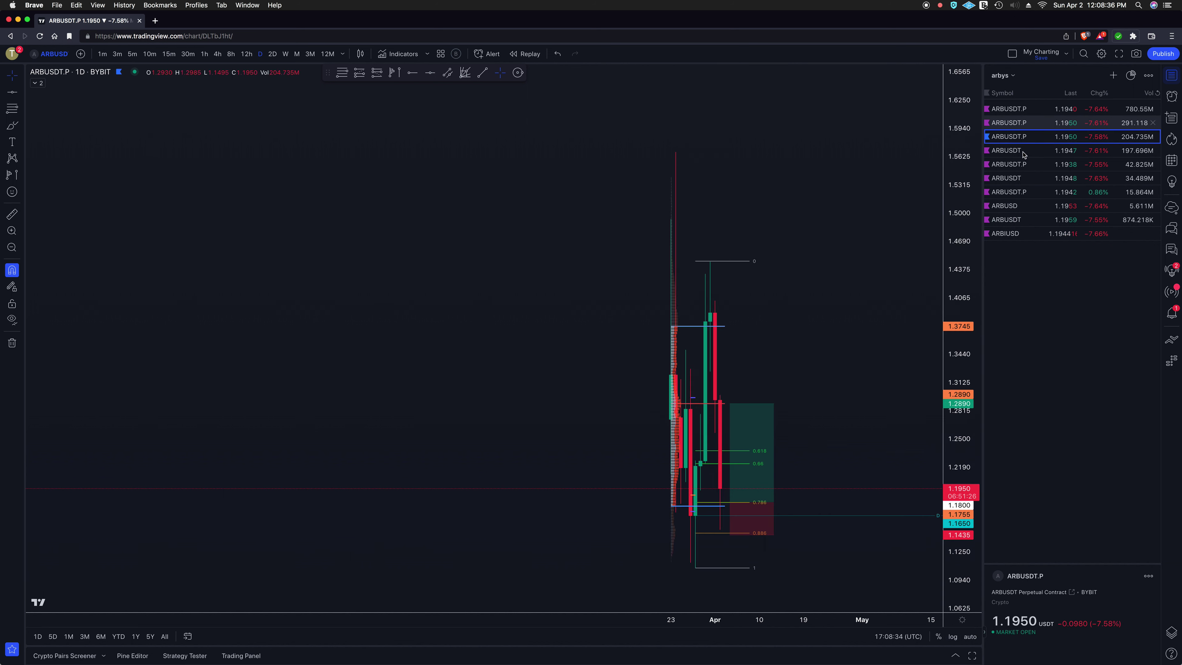
pyautogui.click(952, 637)
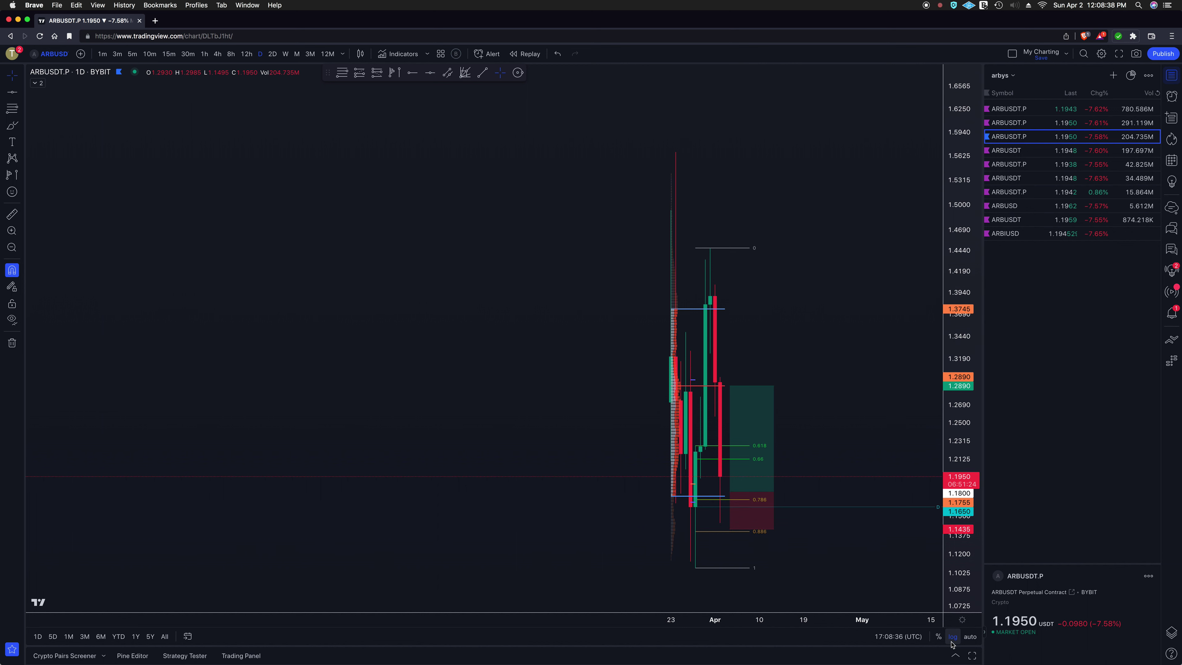
pyautogui.click(953, 638)
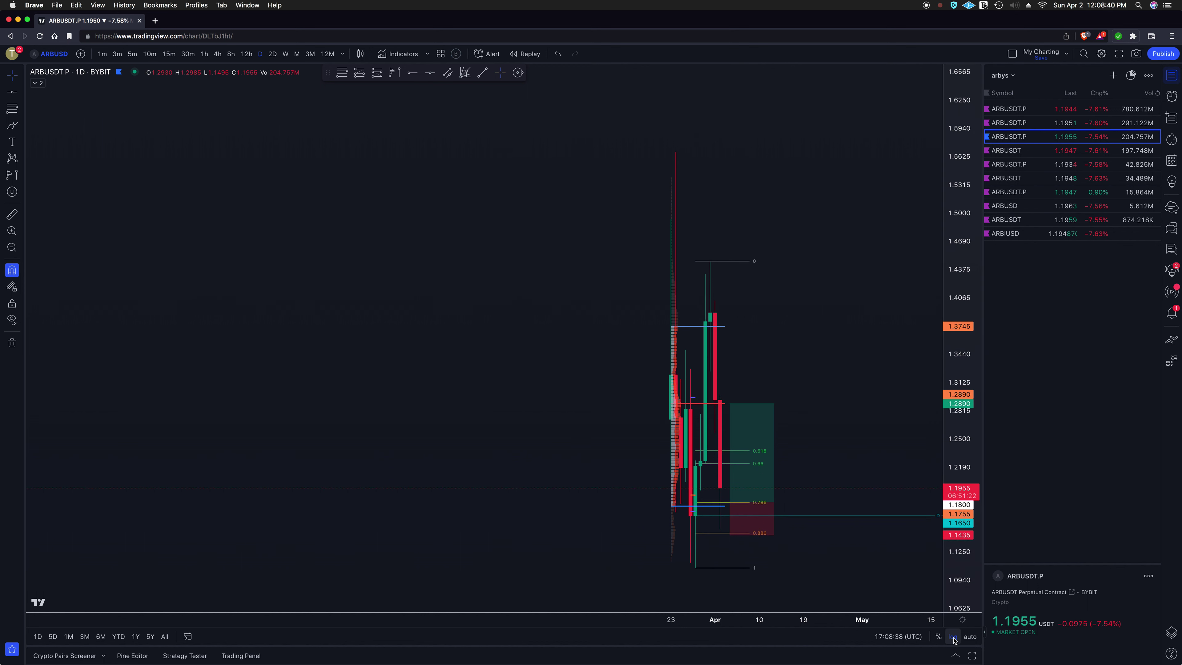
# Delete the fixed range volume profile from the daily Binance ARBUSDT.P chart and check its Fibonacci levels on a logarithmic scale.
pyautogui.click(994, 110)
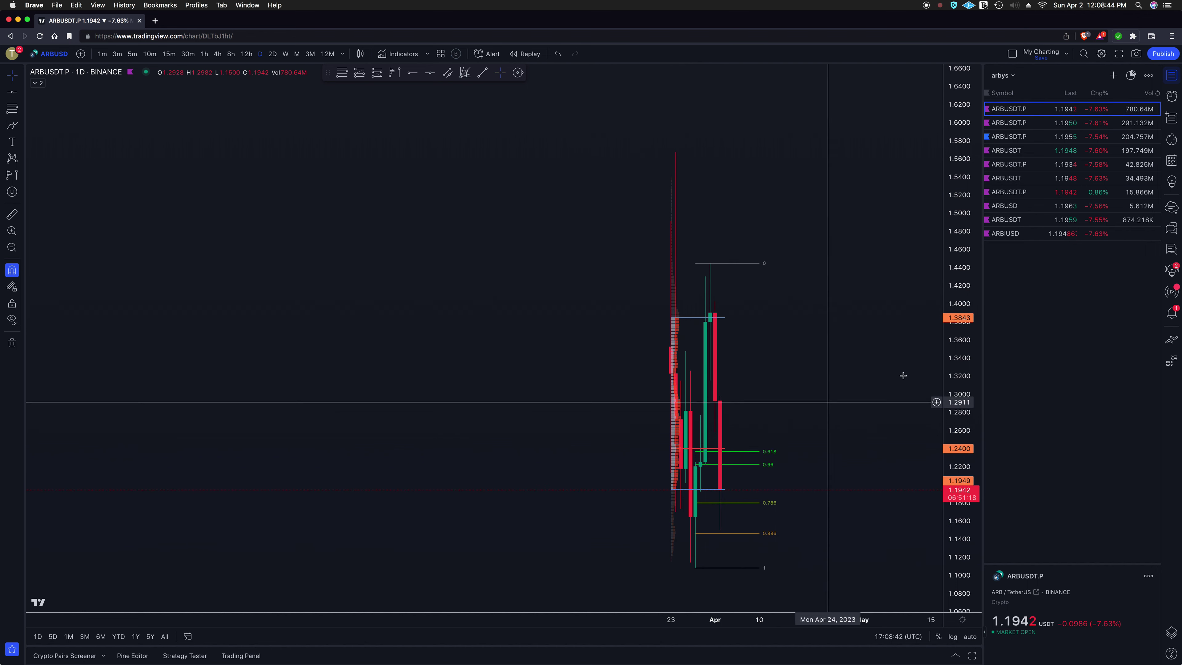
pyautogui.moveTo(870, 541); pyautogui.dragTo(752, 490)
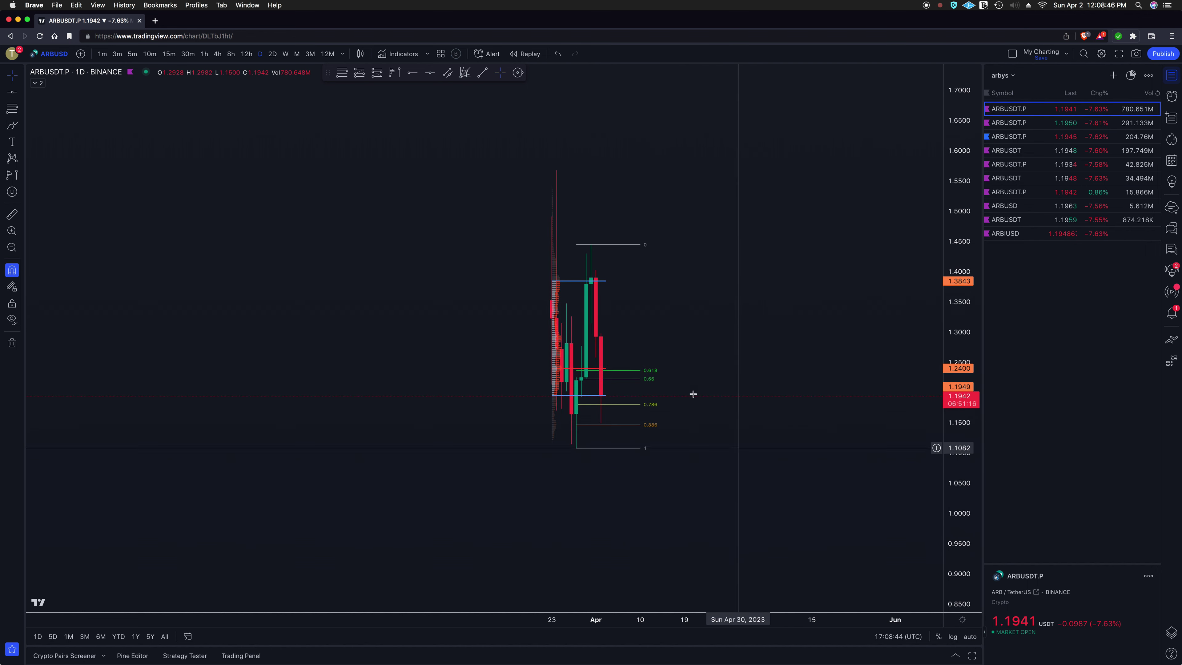
pyautogui.click(577, 281)
pyautogui.press('BackSpace')
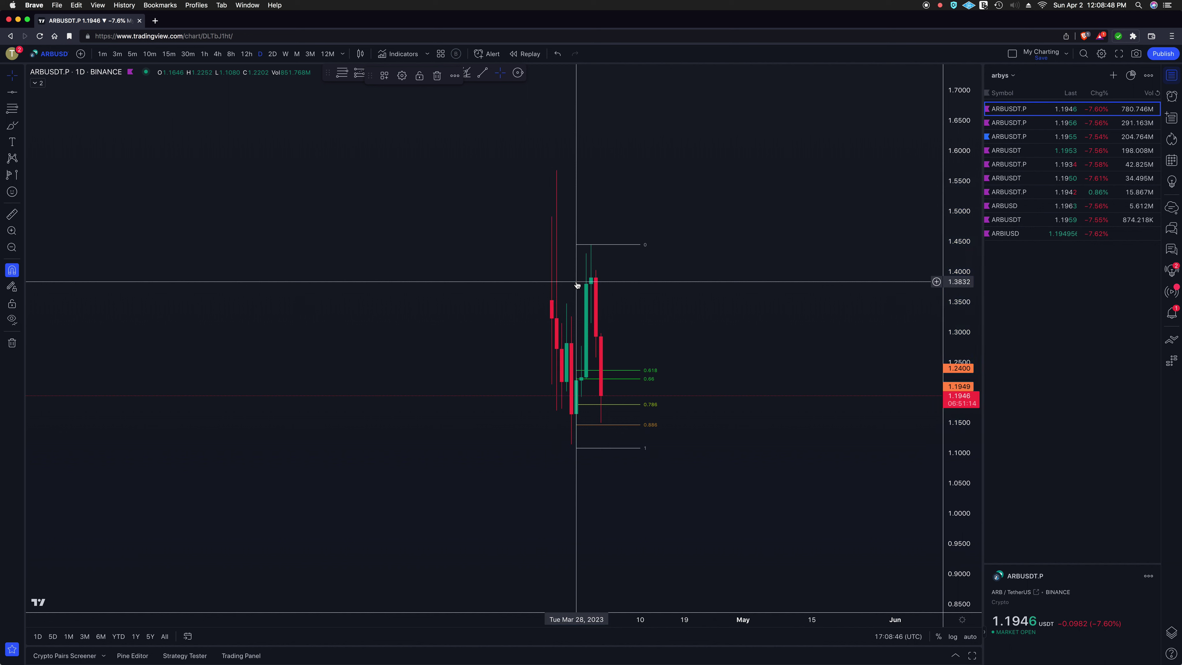
pyautogui.click(953, 638)
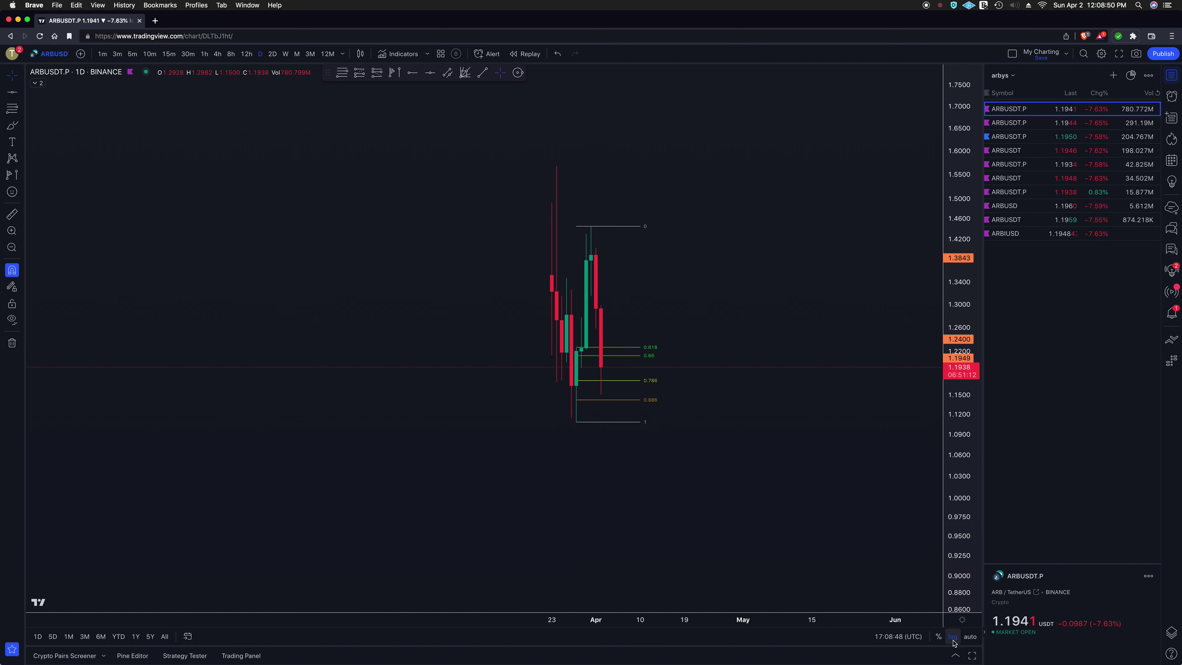
pyautogui.click(953, 638)
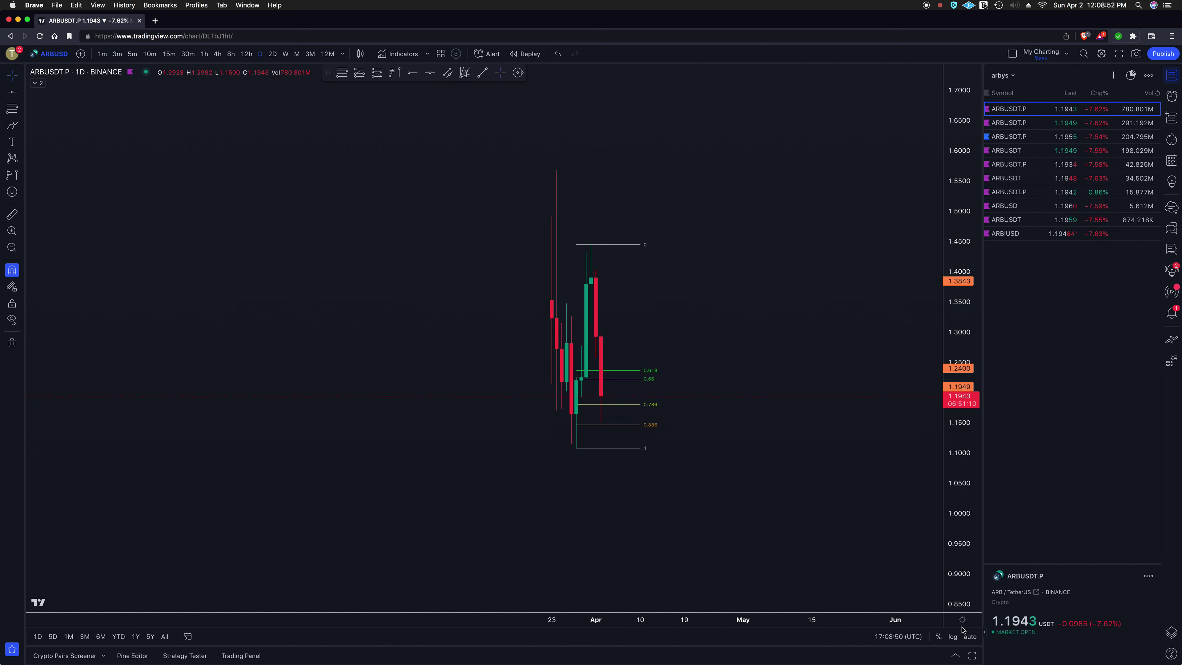
# Find BTC in the symbol search and open the Bitstamp BTCUSD chart on the monthly timeframe with its full price history.
pyautogui.write('BT')
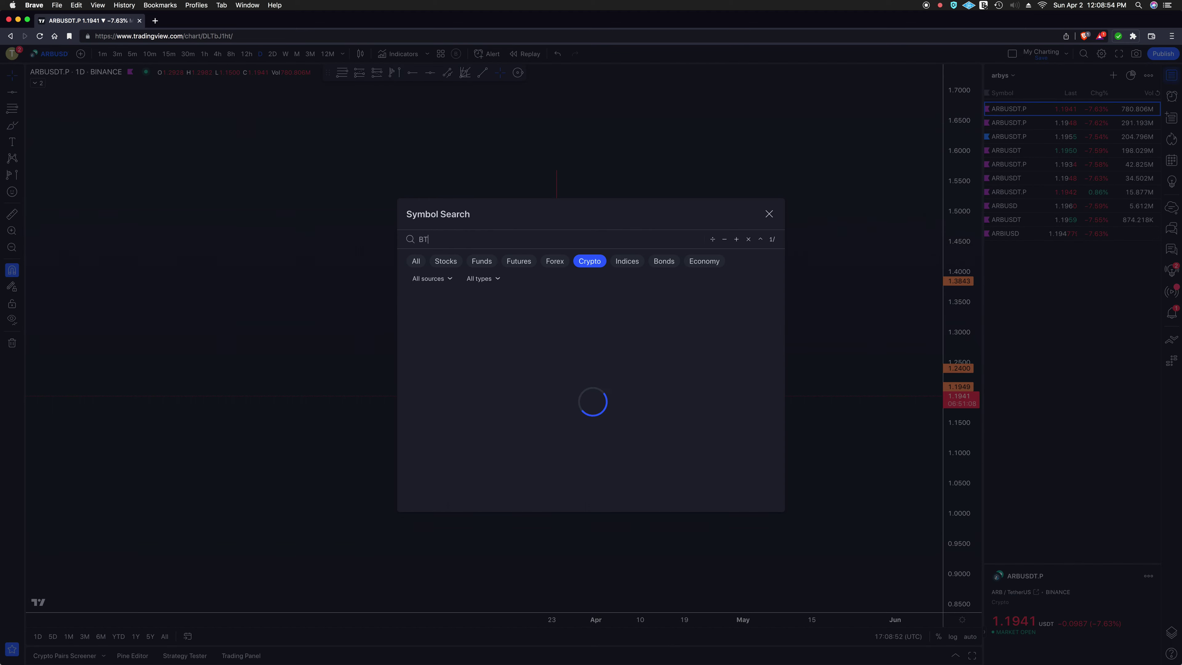
pyautogui.press('BackSpace')
pyautogui.press('BackSpace')
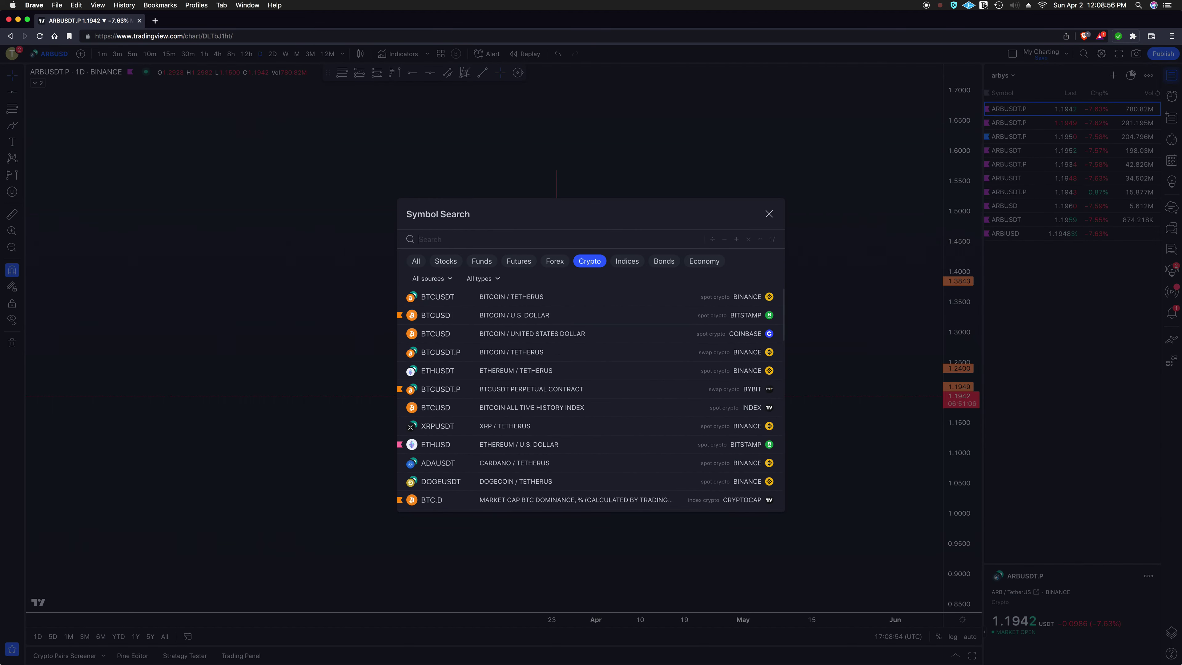
pyautogui.write('BTC')
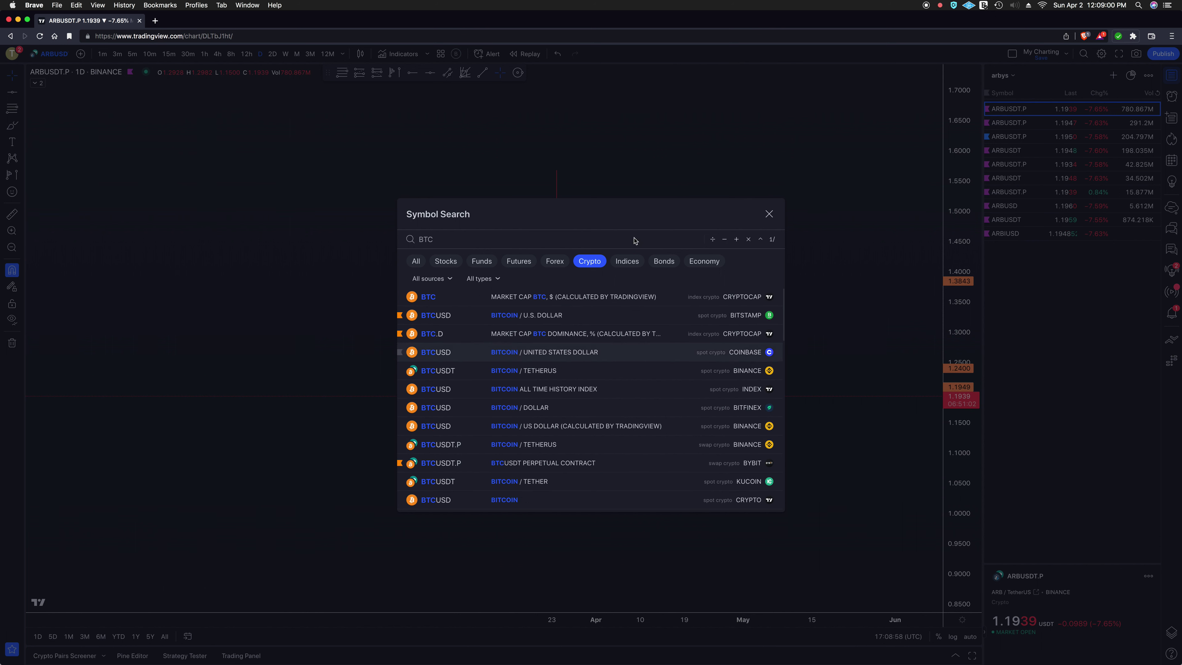
pyautogui.click(687, 316)
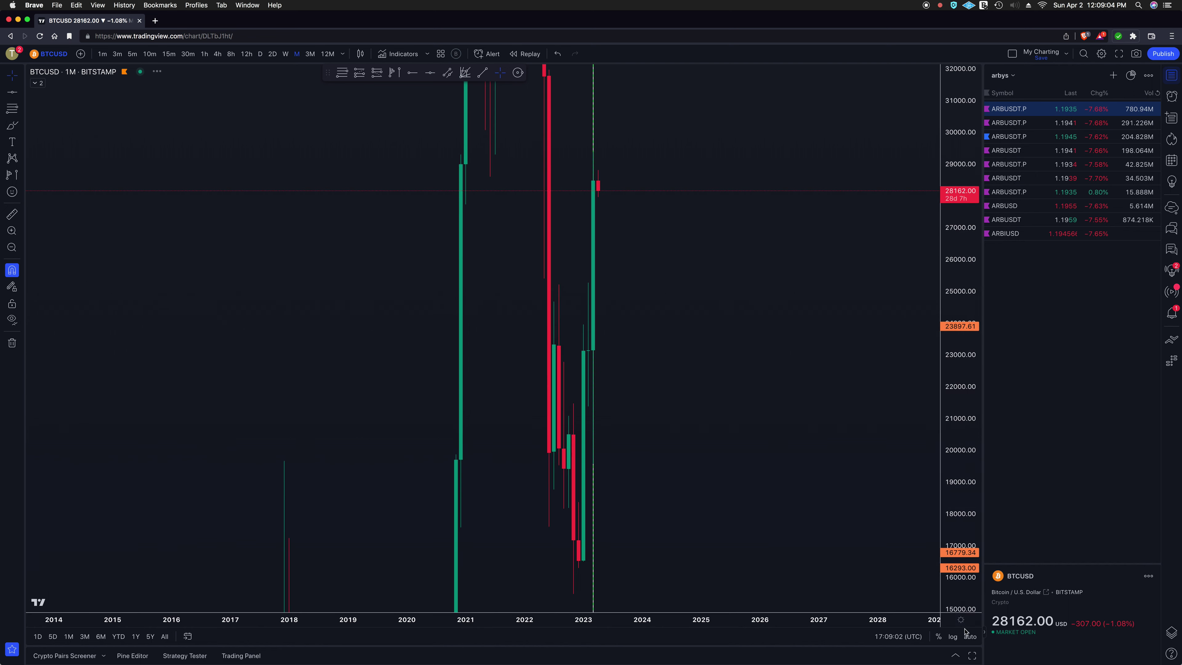
pyautogui.rightClick(848, 465)
pyautogui.click(880, 423)
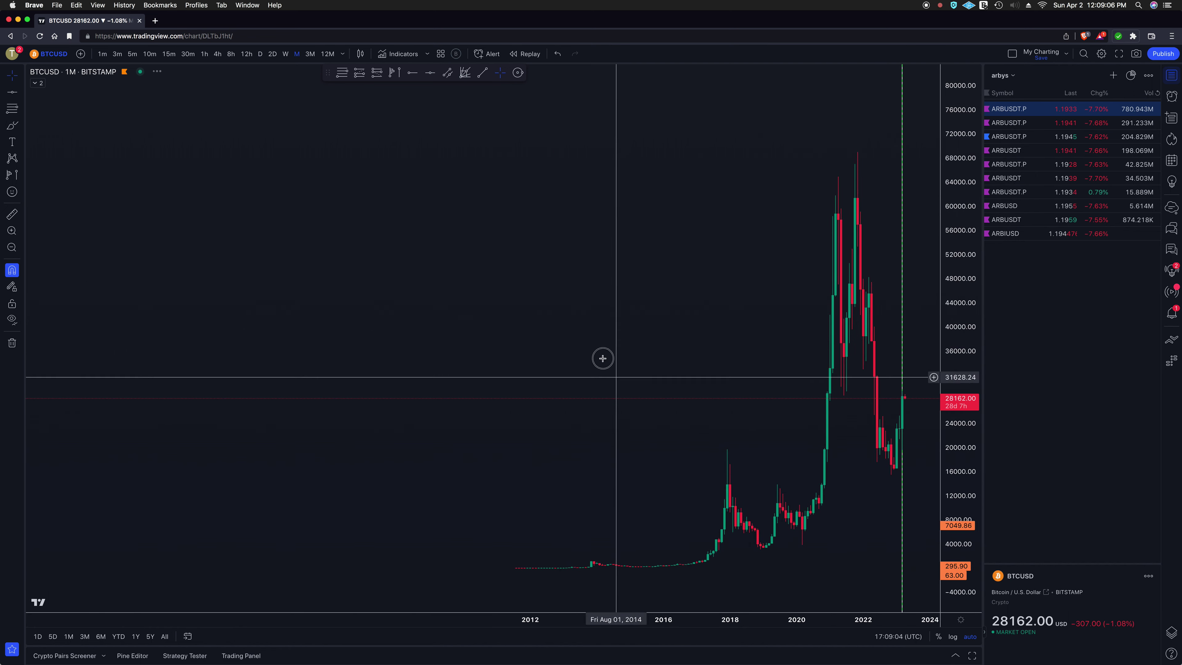
# Compare the monthly Bitstamp BTCUSD chart on logarithmic and linear scales, and return to the Binance ARBUSDT.P chart.
pyautogui.moveTo(602, 359); pyautogui.dragTo(364, 362)
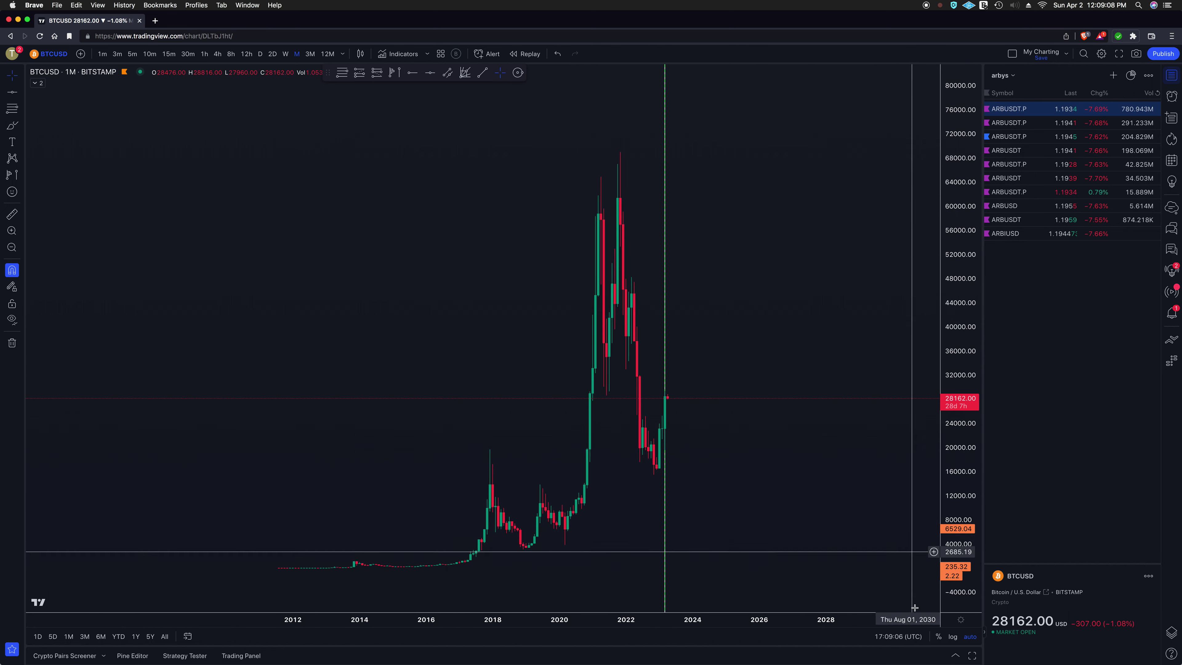
pyautogui.click(953, 636)
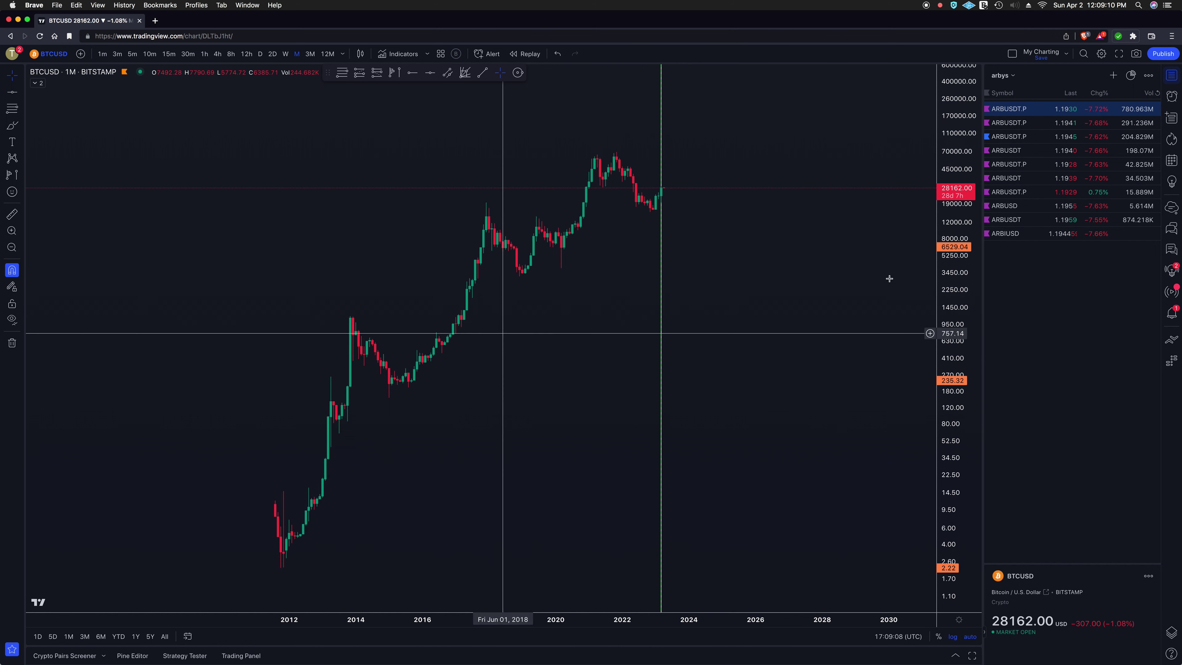
pyautogui.click(953, 636)
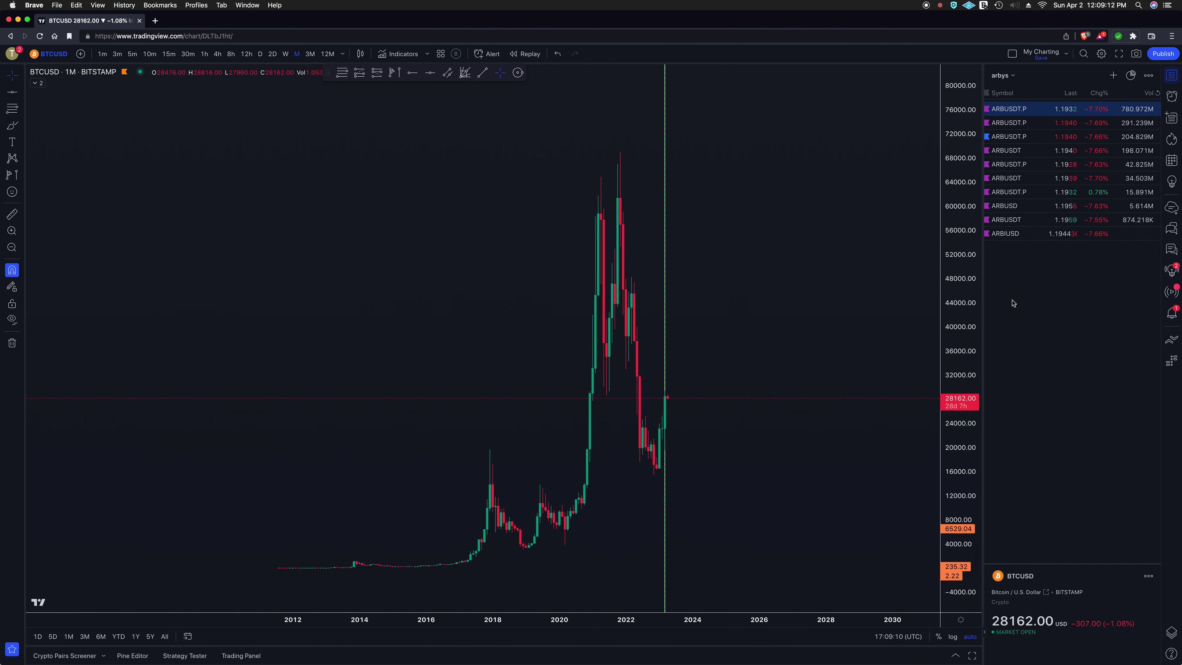
pyautogui.click(1031, 115)
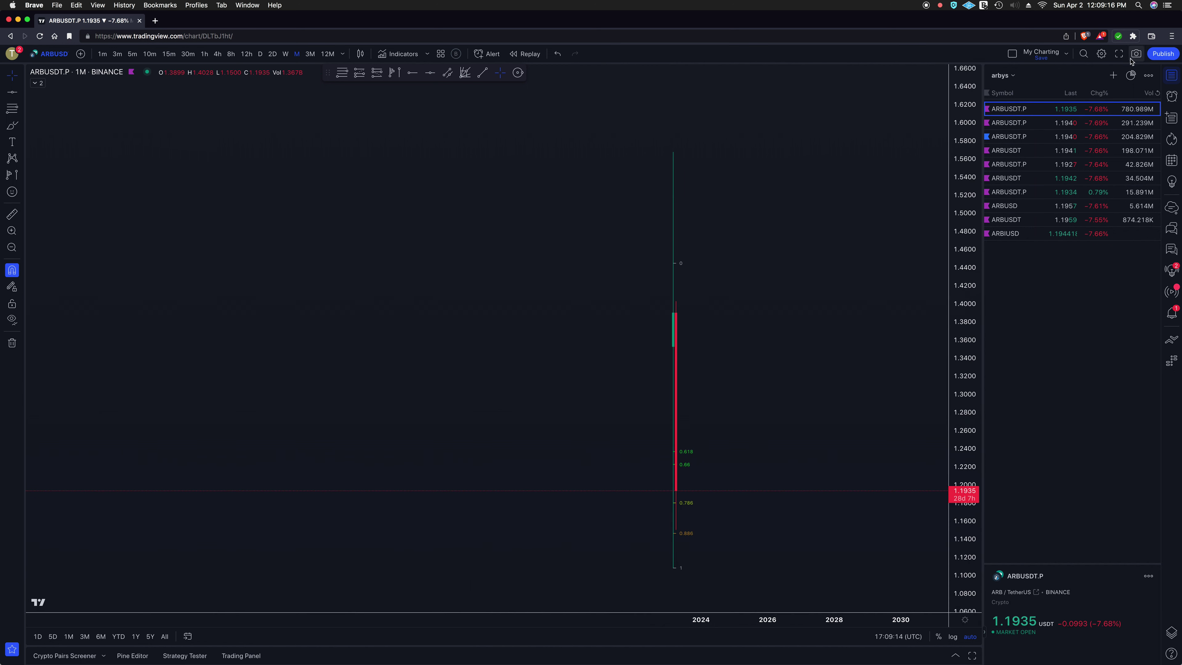